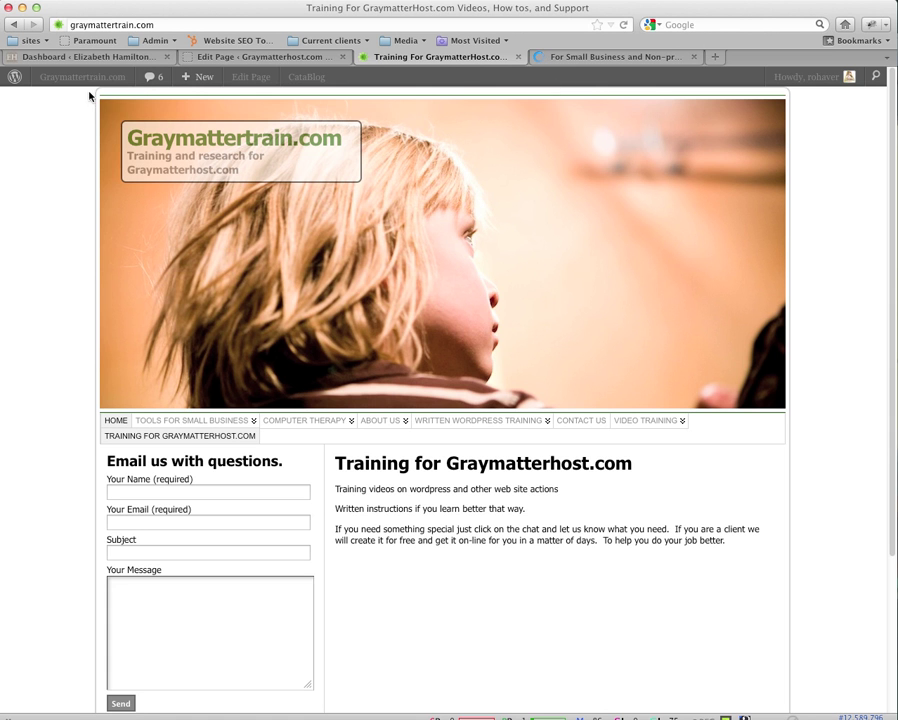
Step: Create a new page on the Graymattertrain.com site and title it "This our first page."
{"action": "mouse_move", "coordinate": [74, 82]}
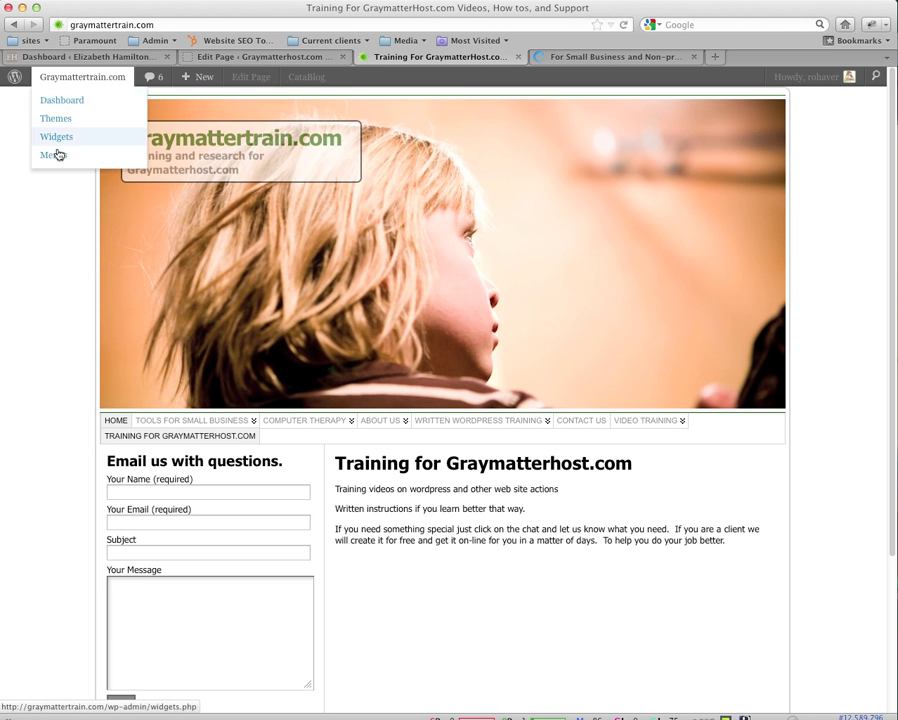
{"action": "mouse_move", "coordinate": [190, 77]}
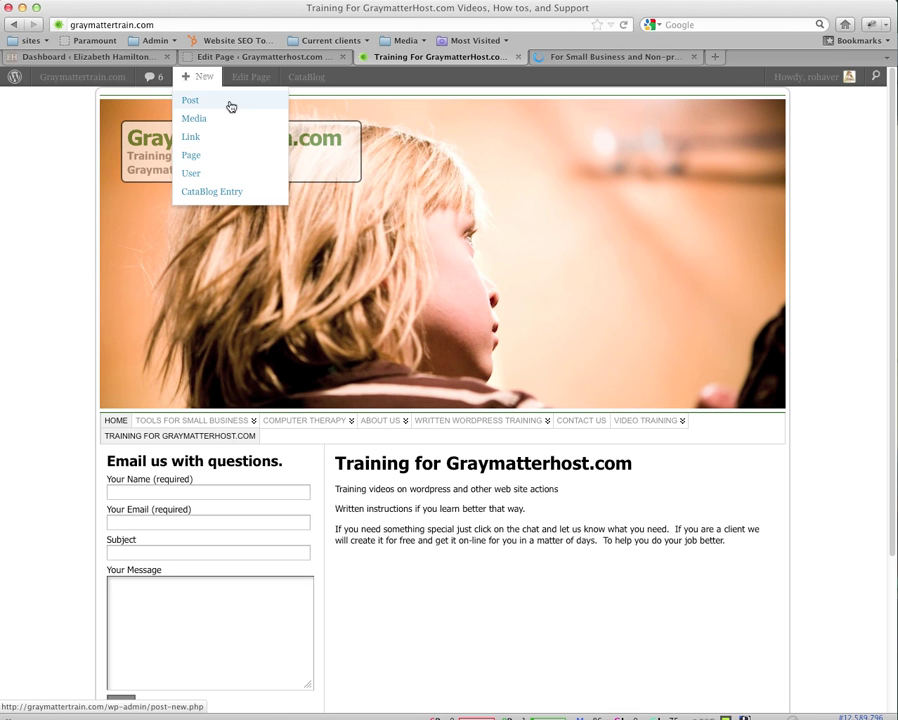
{"action": "left_click", "coordinate": [223, 159]}
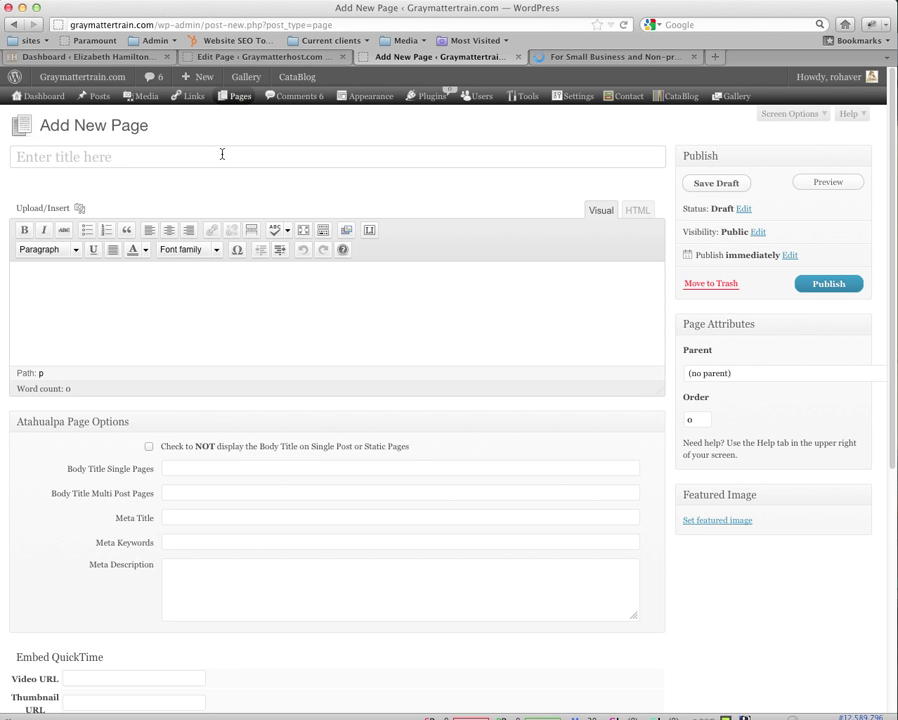
{"action": "left_click", "coordinate": [754, 374]}
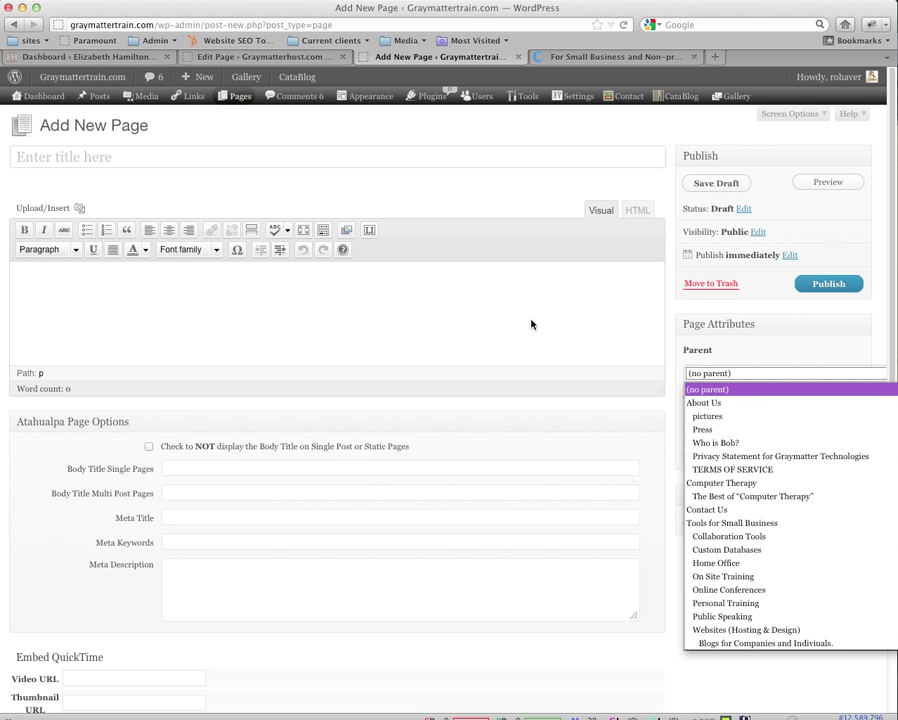
{"action": "left_click", "coordinate": [320, 159]}
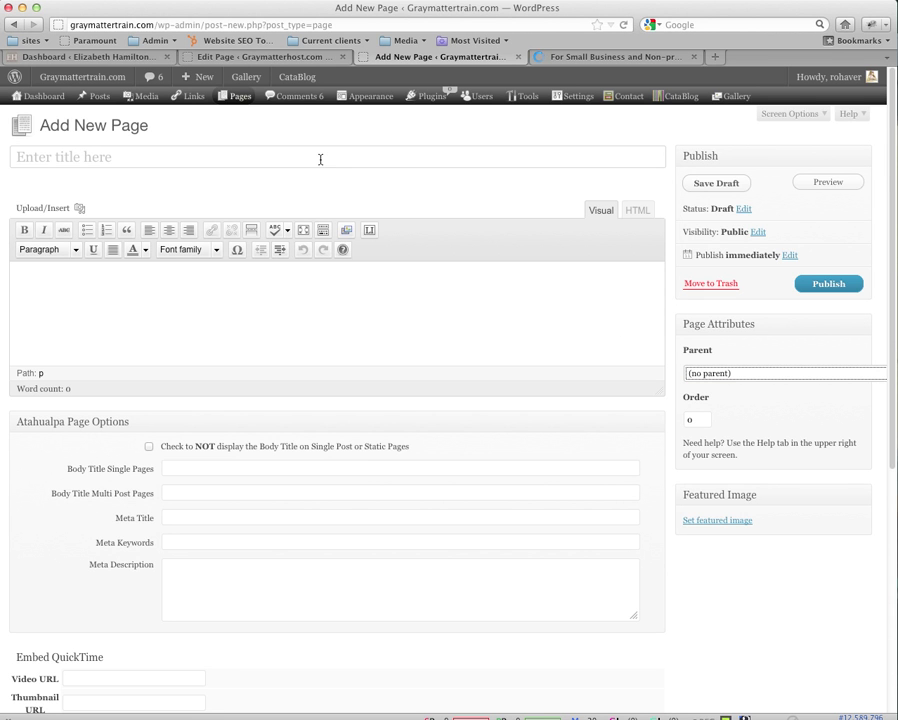
{"action": "left_click", "coordinate": [317, 156]}
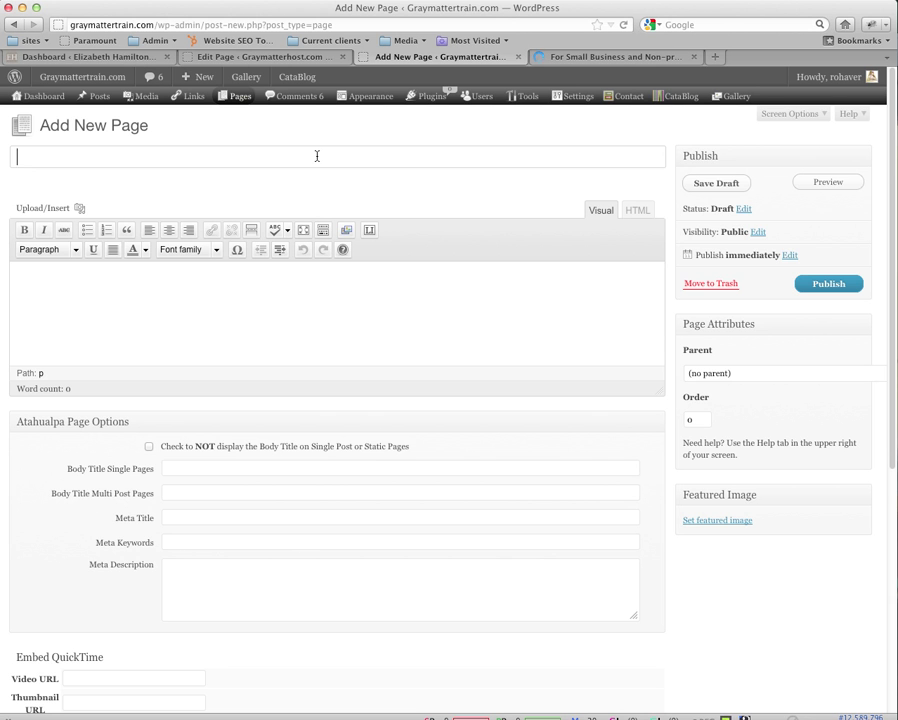
{"action": "type", "text": "This our first"}
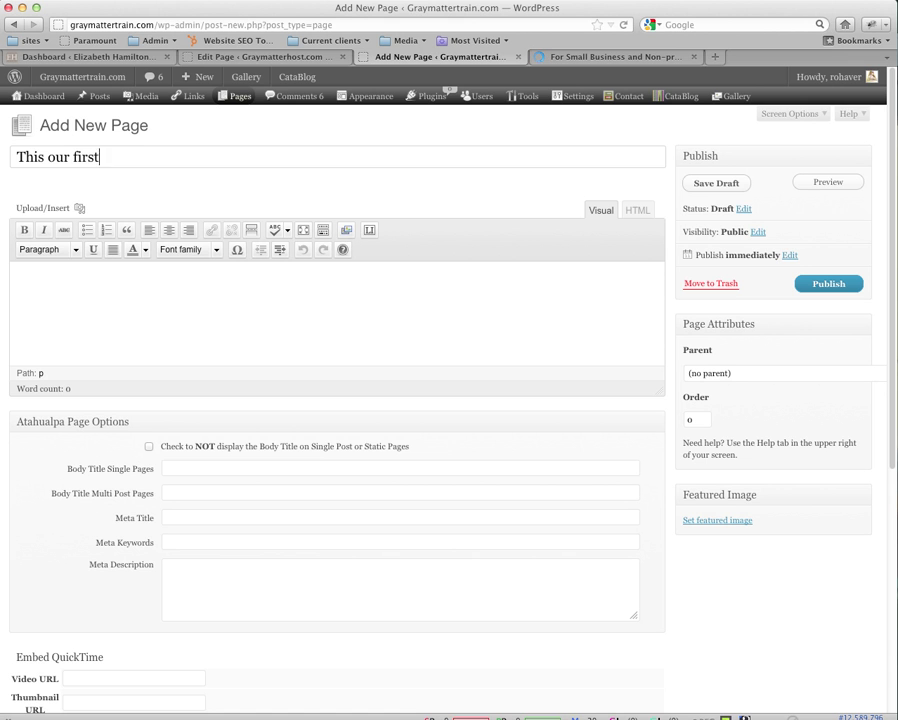
{"action": "type", "text": " page."}
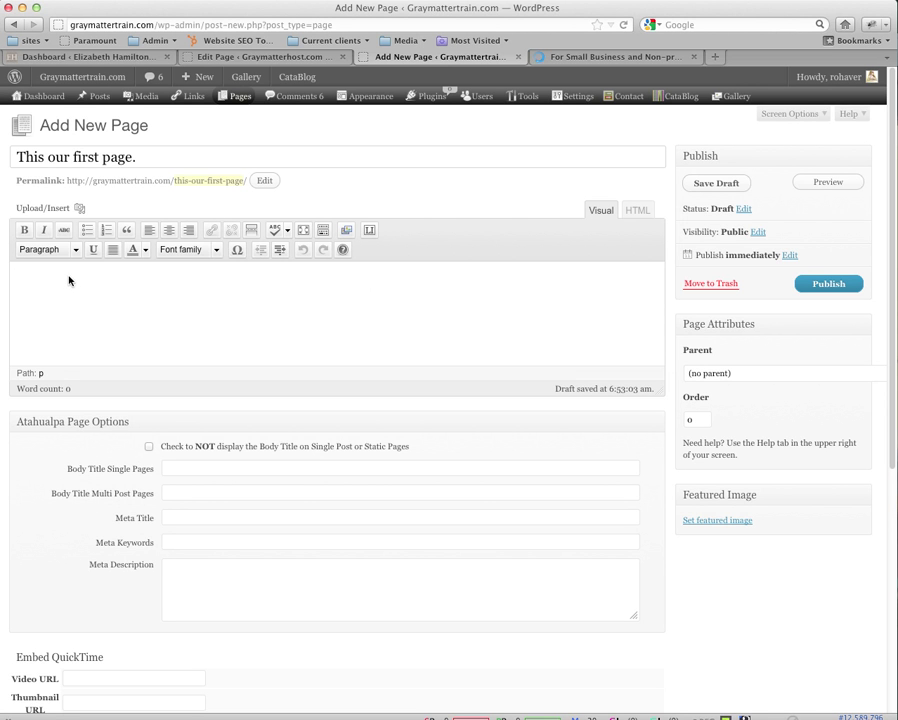
Step: Fill the page body with generated Lorem ipsum placeholder text and set the page's parent to Tools for Small Business
{"action": "left_click", "coordinate": [368, 230]}
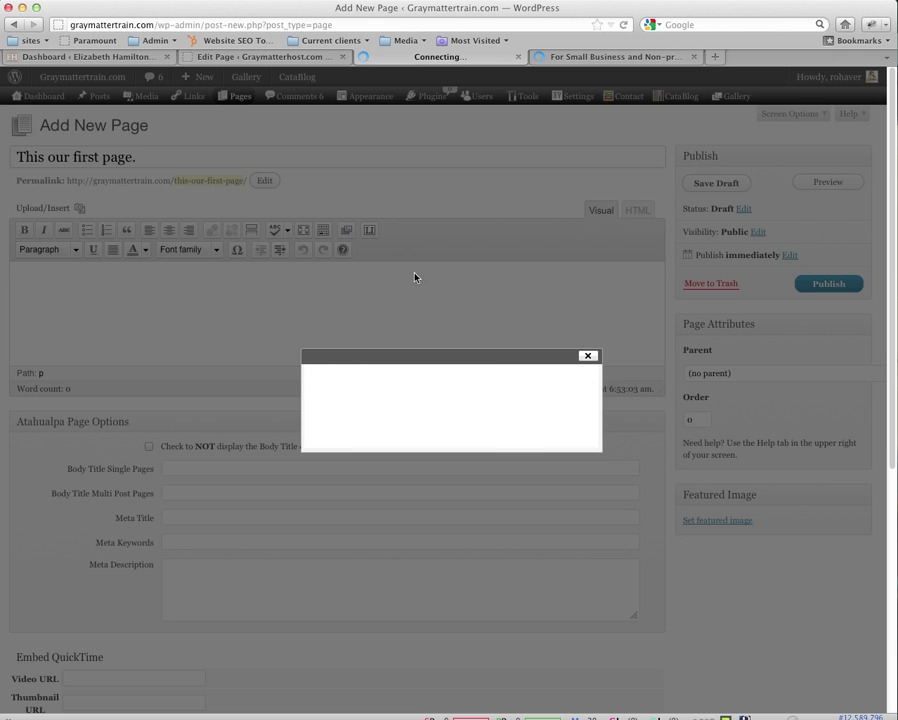
{"action": "left_click", "coordinate": [350, 434]}
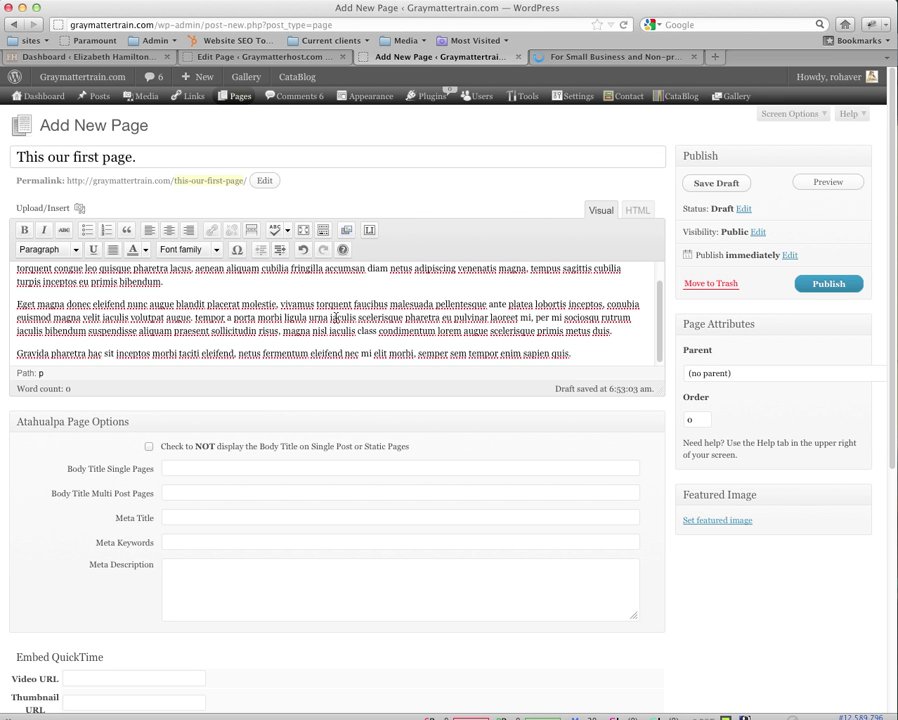
{"action": "left_click", "coordinate": [826, 375]}
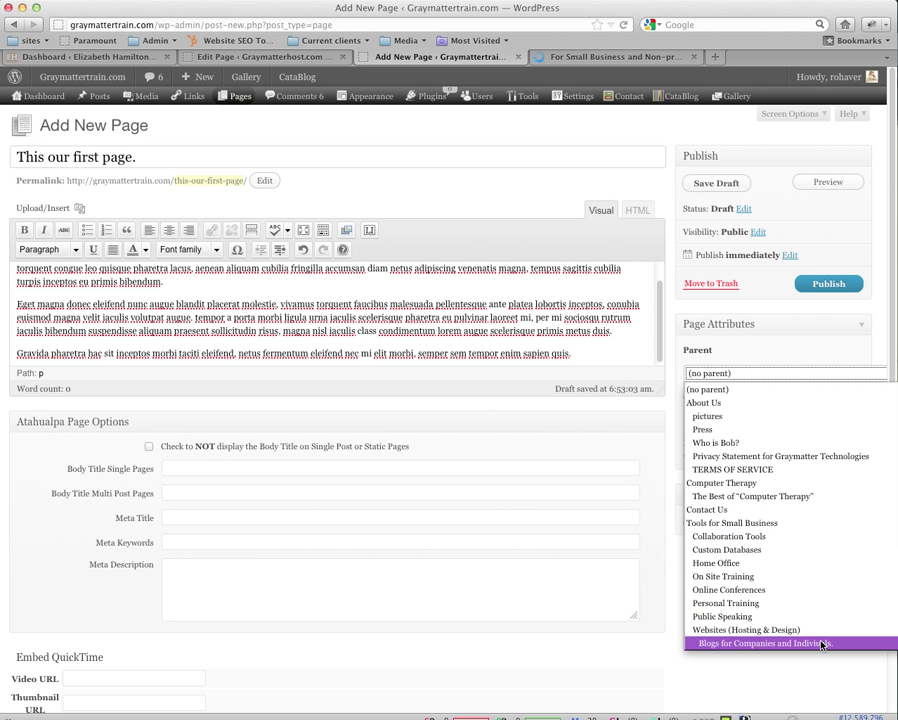
{"action": "left_click", "coordinate": [783, 525]}
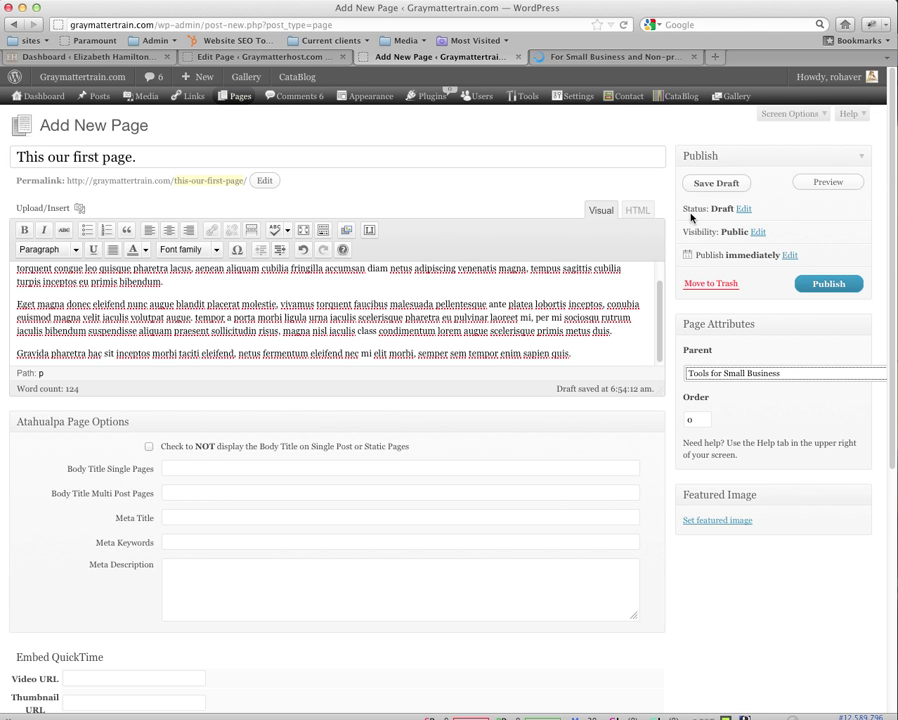
Step: Examine the page's status, visibility and publish date options without changing them
{"action": "left_click", "coordinate": [745, 210]}
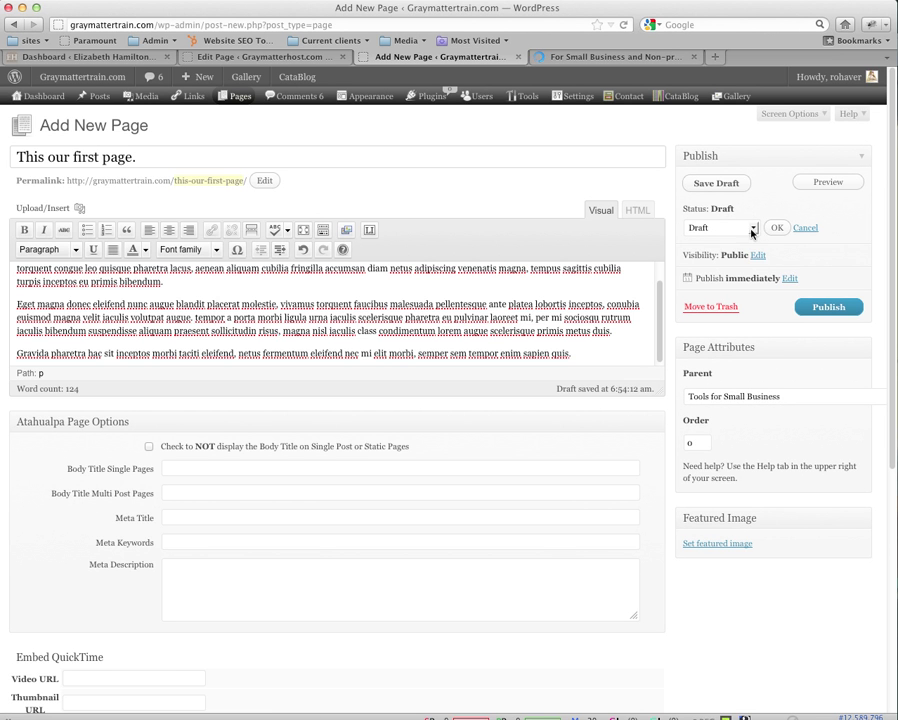
{"action": "left_click", "coordinate": [754, 229]}
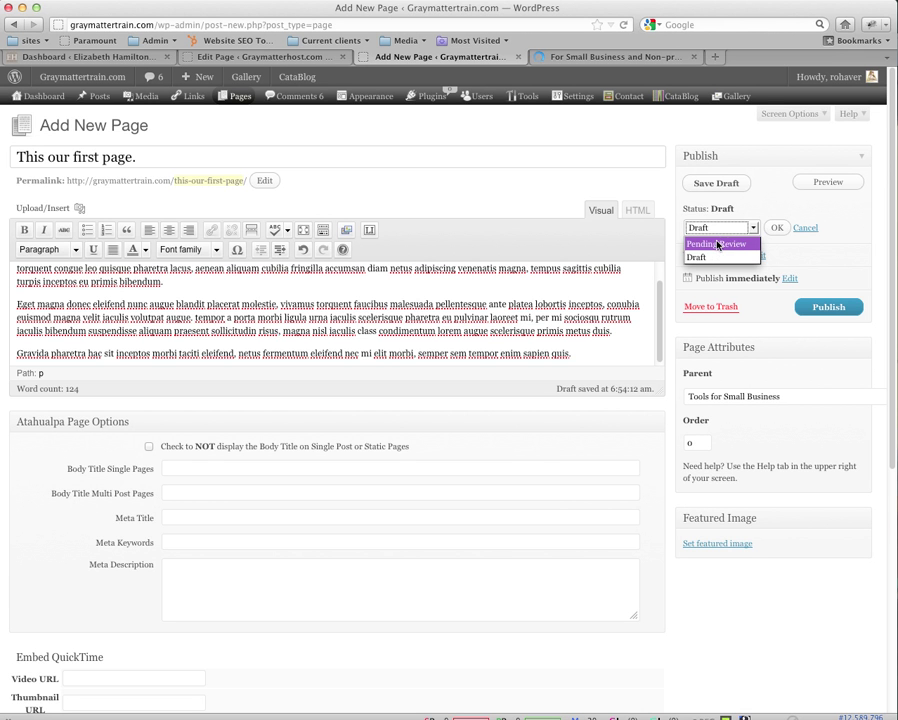
{"action": "left_click", "coordinate": [825, 211]}
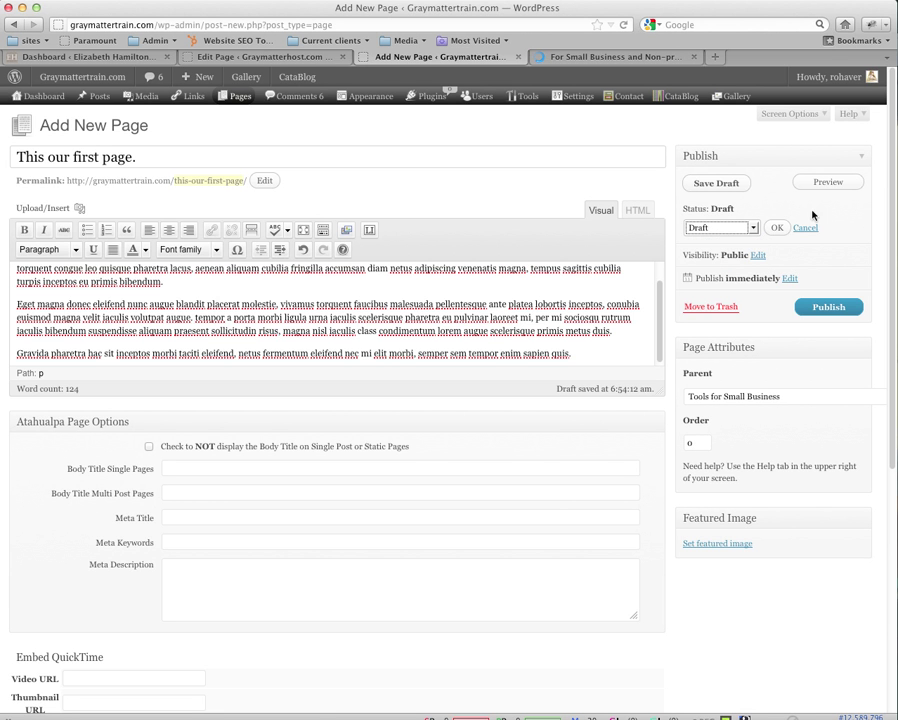
{"action": "left_click", "coordinate": [803, 228]}
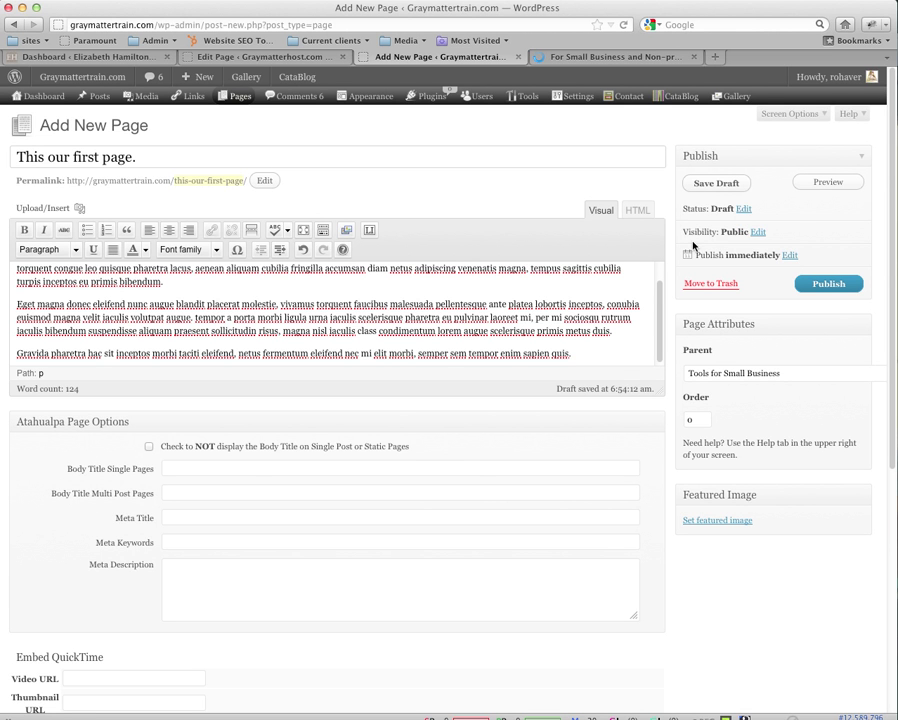
{"action": "left_click", "coordinate": [759, 233]}
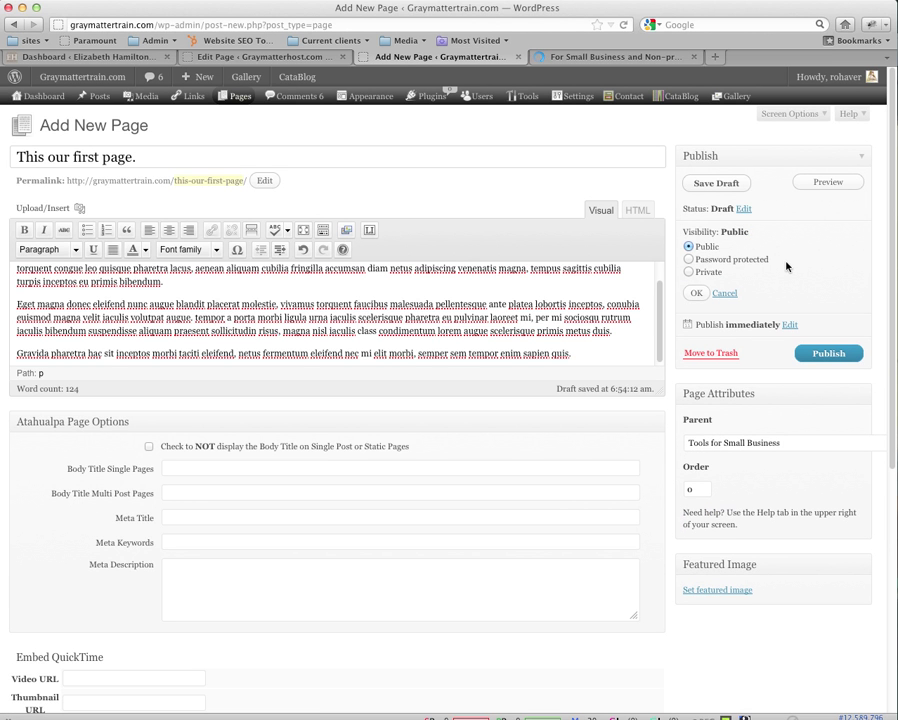
{"action": "left_click", "coordinate": [726, 293]}
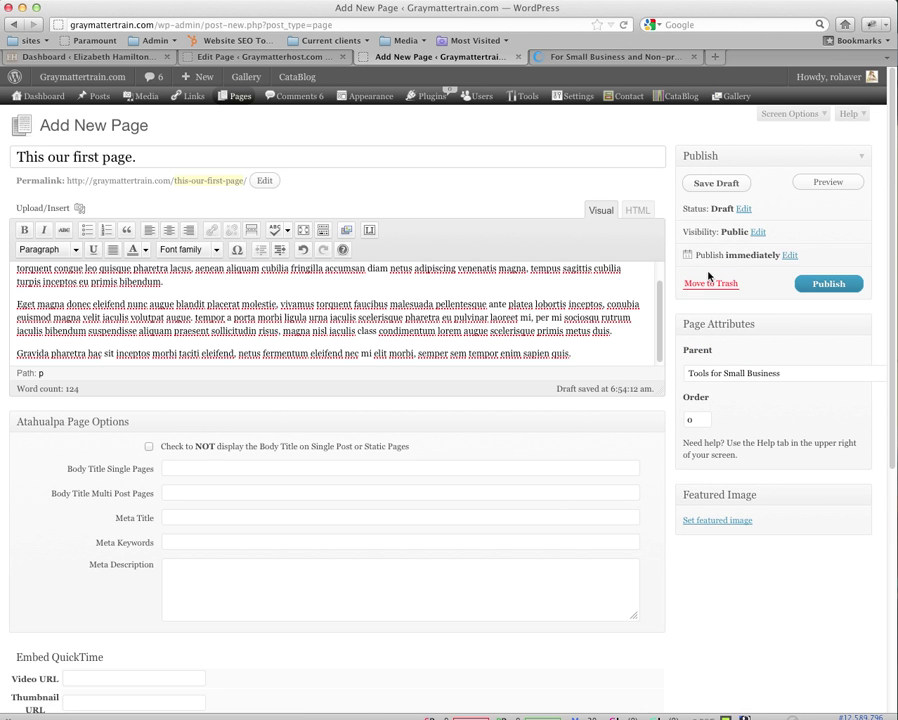
{"action": "left_click", "coordinate": [791, 256]}
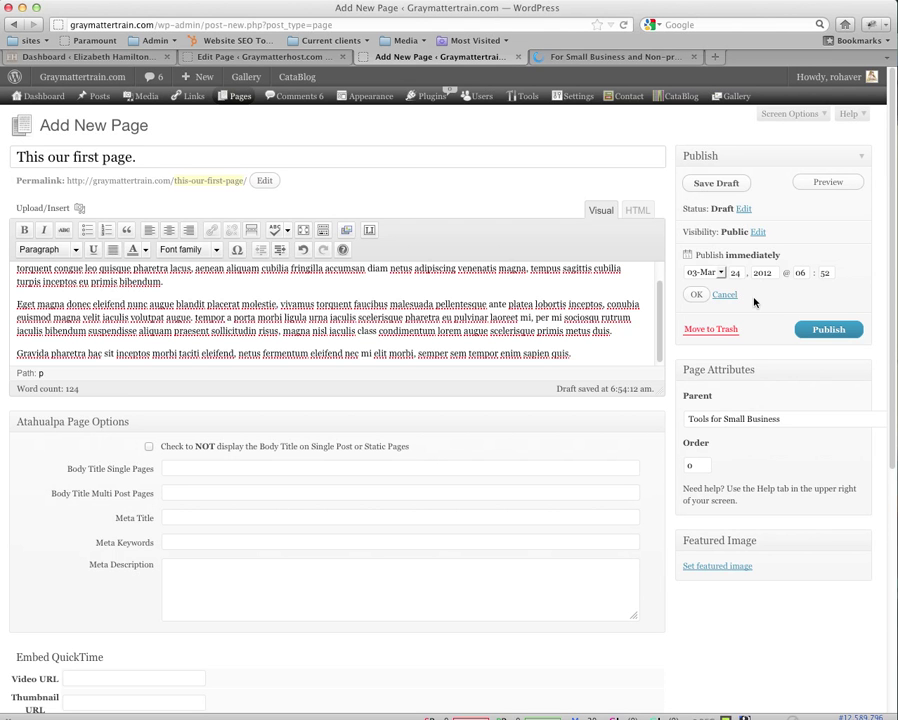
{"action": "left_click", "coordinate": [697, 295]}
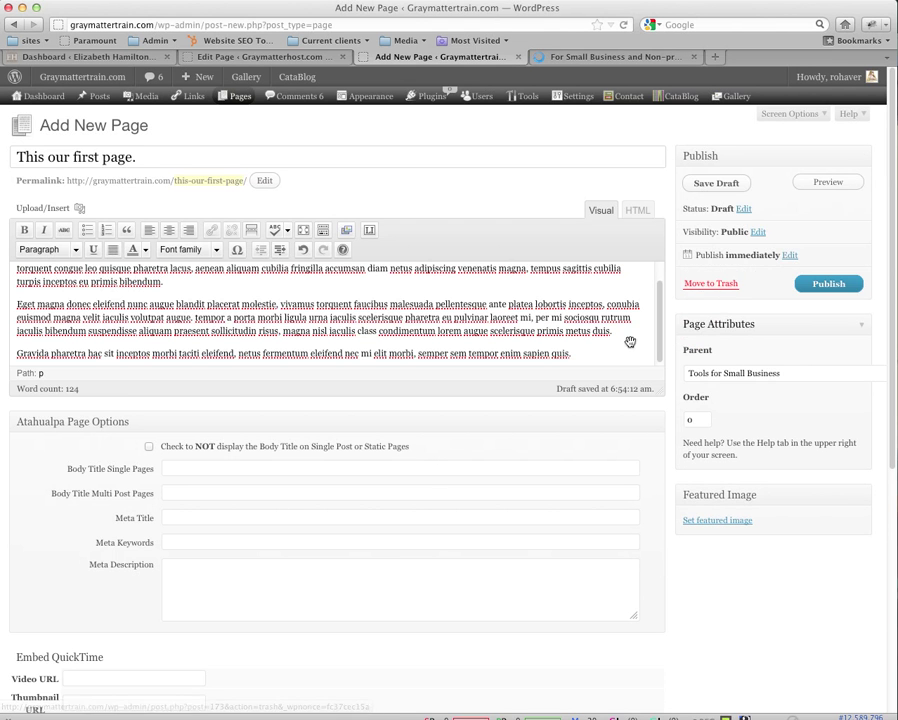
Step: Copy the page title into the All in One SEO Pack title and extend it to "This our first page. training for Wordpress 101"
{"action": "scroll", "coordinate": [333, 513], "scroll_direction": "down", "scroll_amount": 5}
{"action": "scroll", "coordinate": [333, 513], "scroll_direction": "down", "scroll_amount": 1}
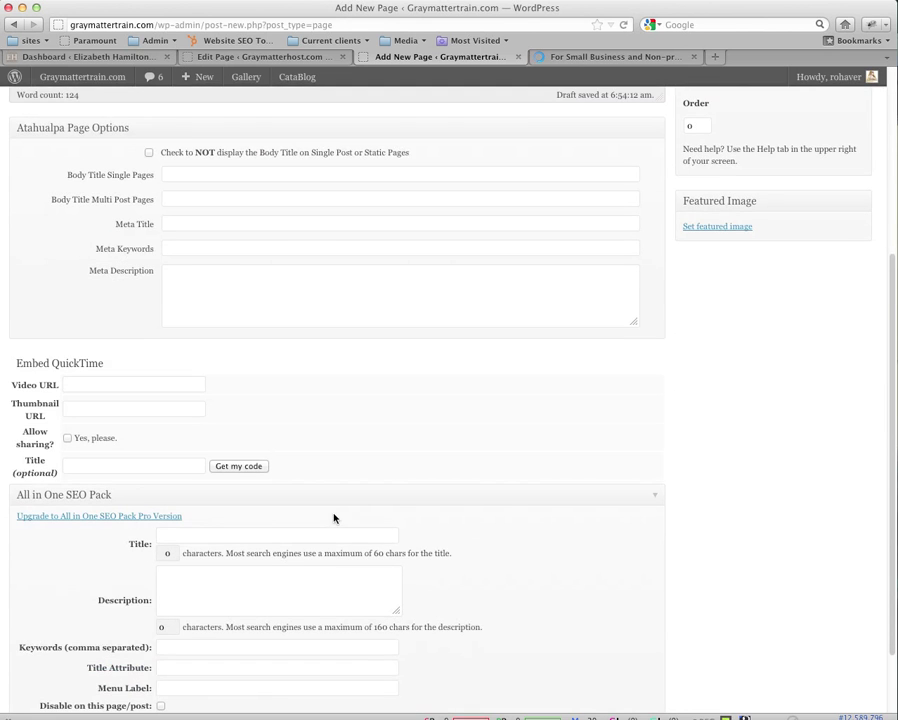
{"action": "scroll", "coordinate": [334, 517], "scroll_direction": "down", "scroll_amount": 2}
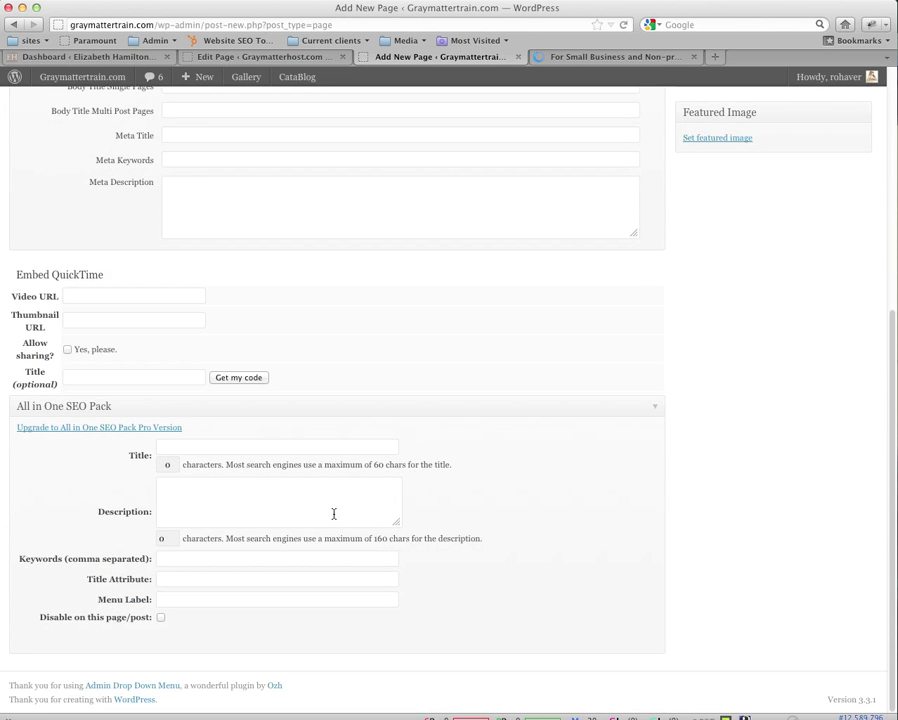
{"action": "left_click", "coordinate": [173, 446]}
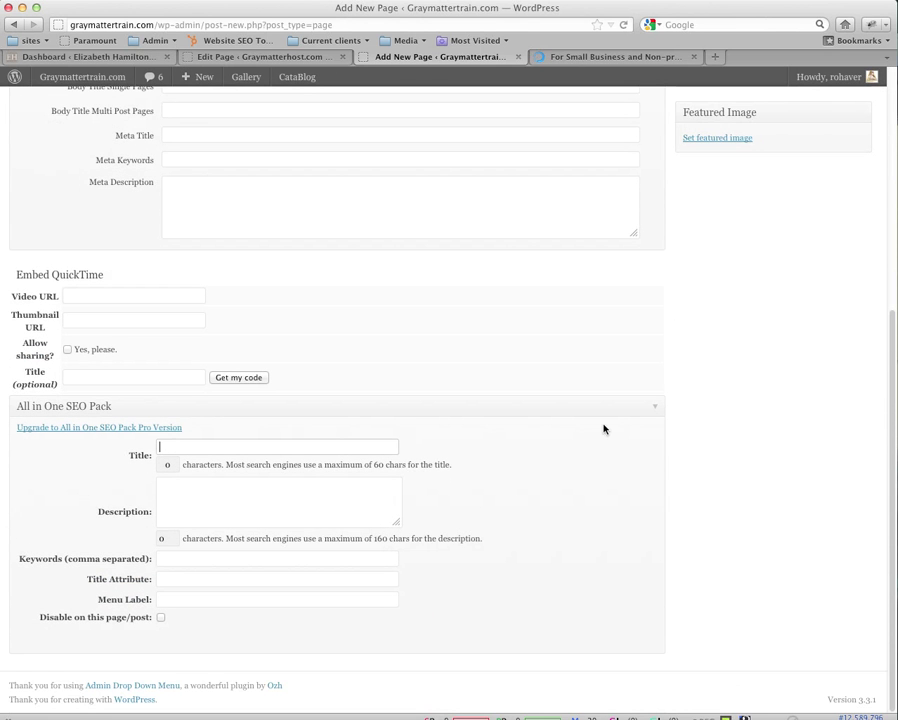
{"action": "scroll", "coordinate": [603, 428], "scroll_direction": "up", "scroll_amount": 6}
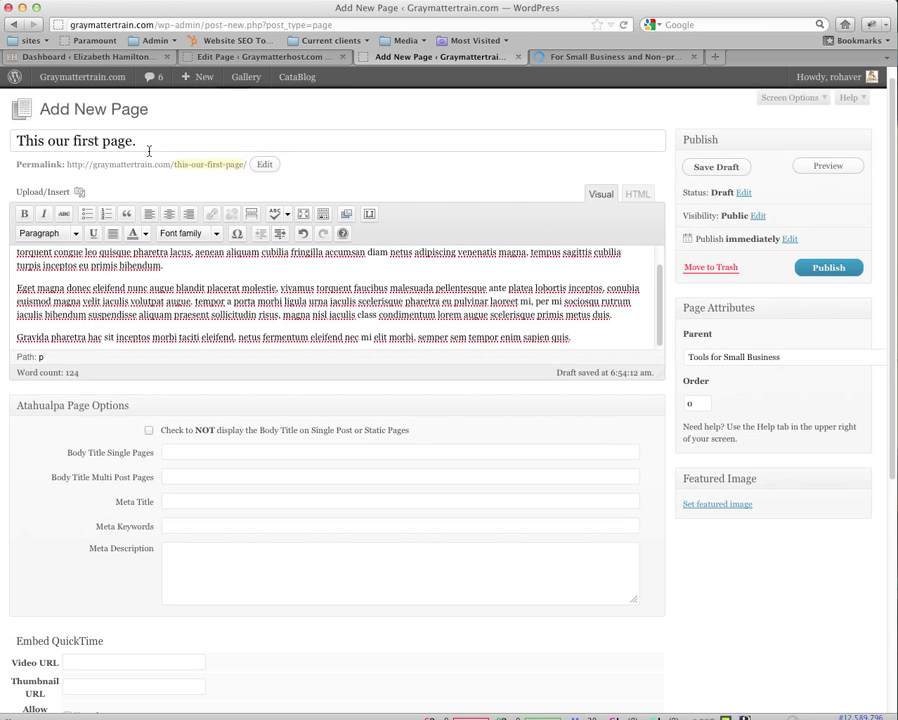
{"action": "left_click", "coordinate": [138, 142]}
{"action": "key", "text": "super+a"}
{"action": "key", "text": "super+c"}
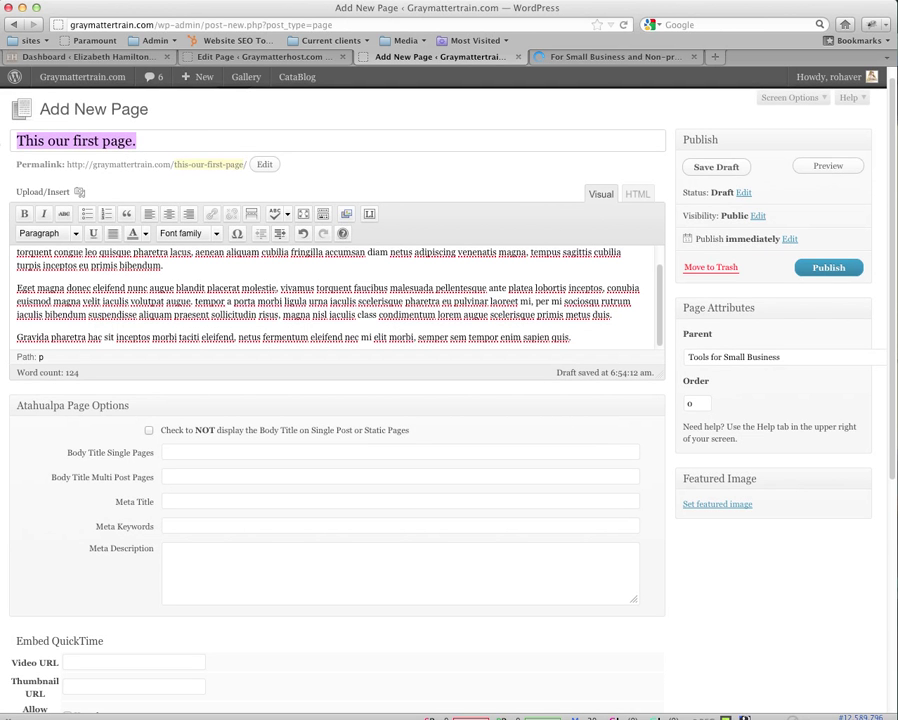
{"action": "scroll", "coordinate": [458, 527], "scroll_direction": "down", "scroll_amount": 6}
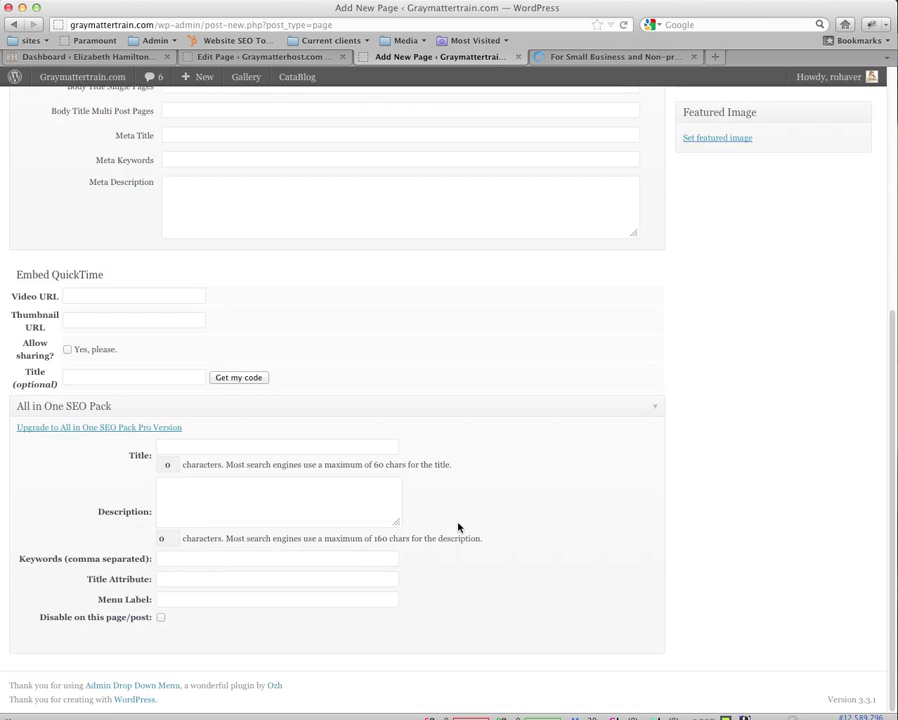
{"action": "left_click", "coordinate": [308, 445]}
{"action": "key", "text": "super+v"}
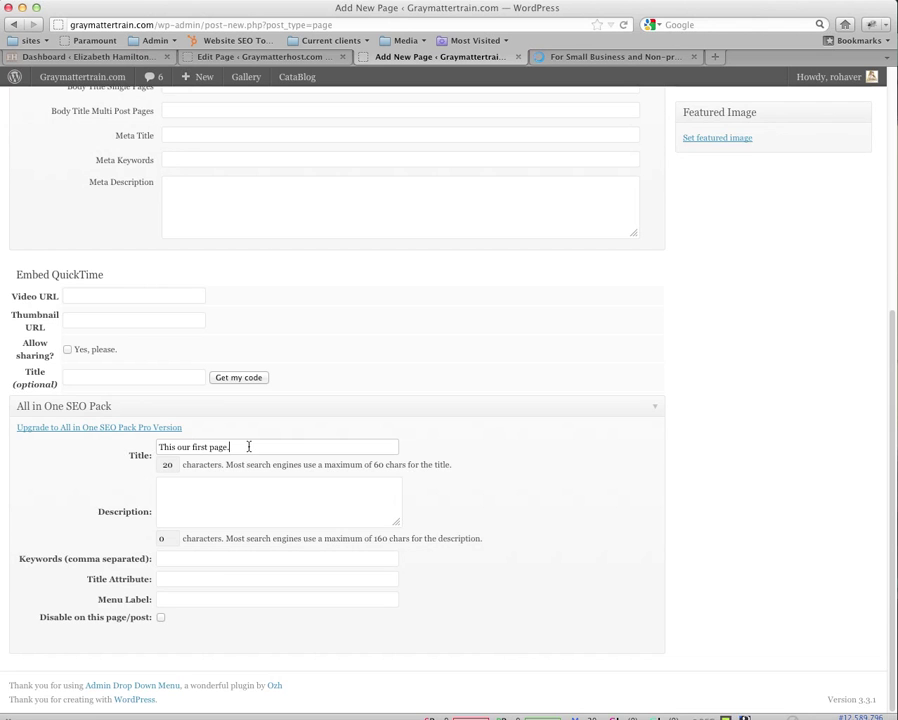
{"action": "type", "text": "training for Wordpress 101"}
Step: Enter "this is a training page for wordpress 101 part 2" as the SEO description and publish the page
{"action": "left_click", "coordinate": [235, 491]}
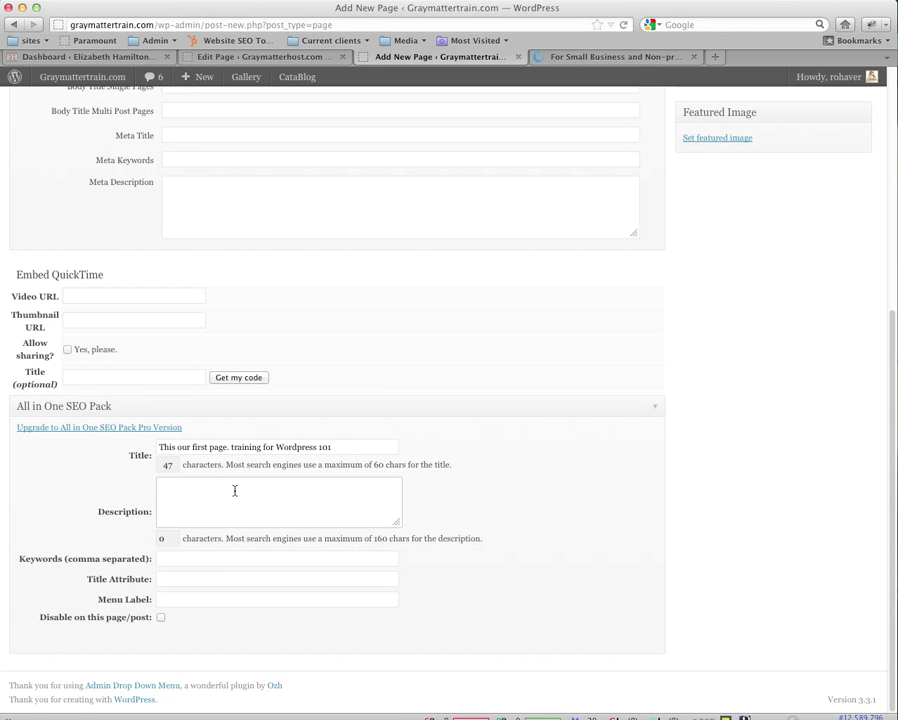
{"action": "type", "text": "this is a training page for wordpress 101"}
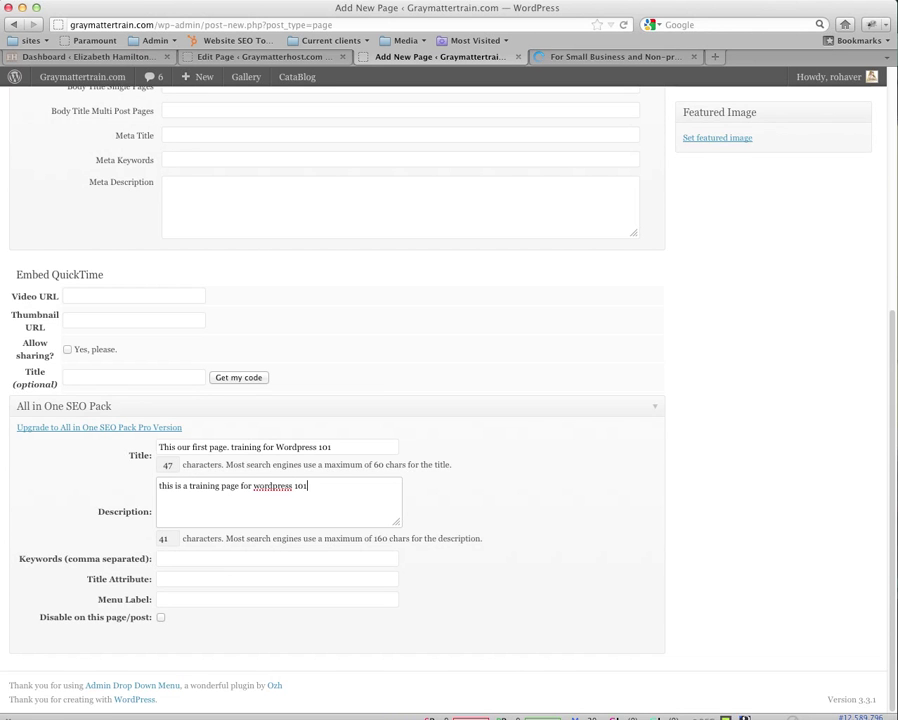
{"action": "type", "text": " part 2"}
{"action": "scroll", "coordinate": [796, 342], "scroll_direction": "up", "scroll_amount": 5}
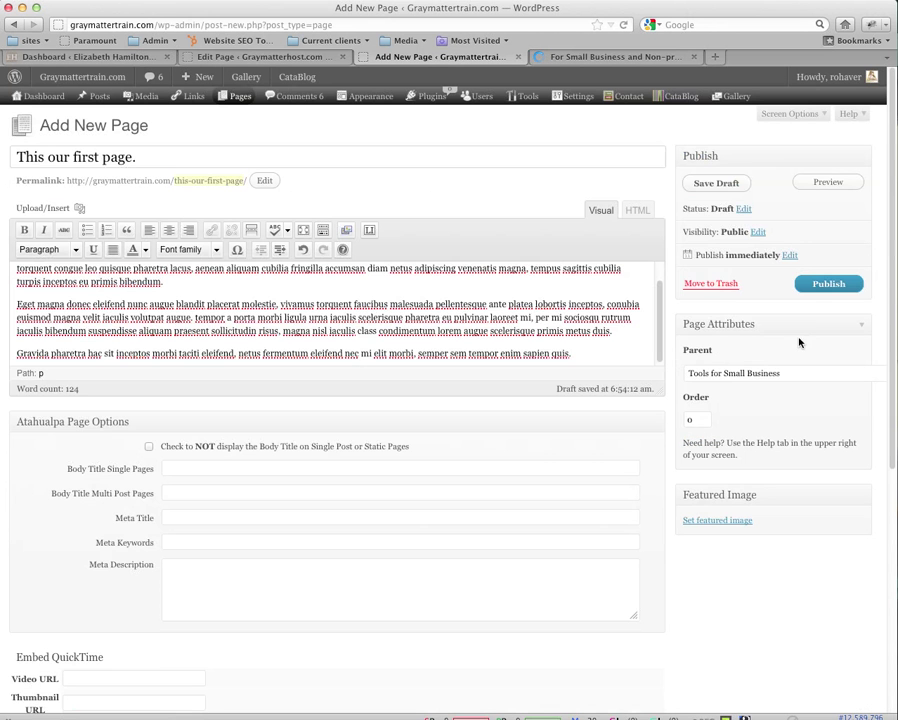
{"action": "left_click", "coordinate": [840, 286]}
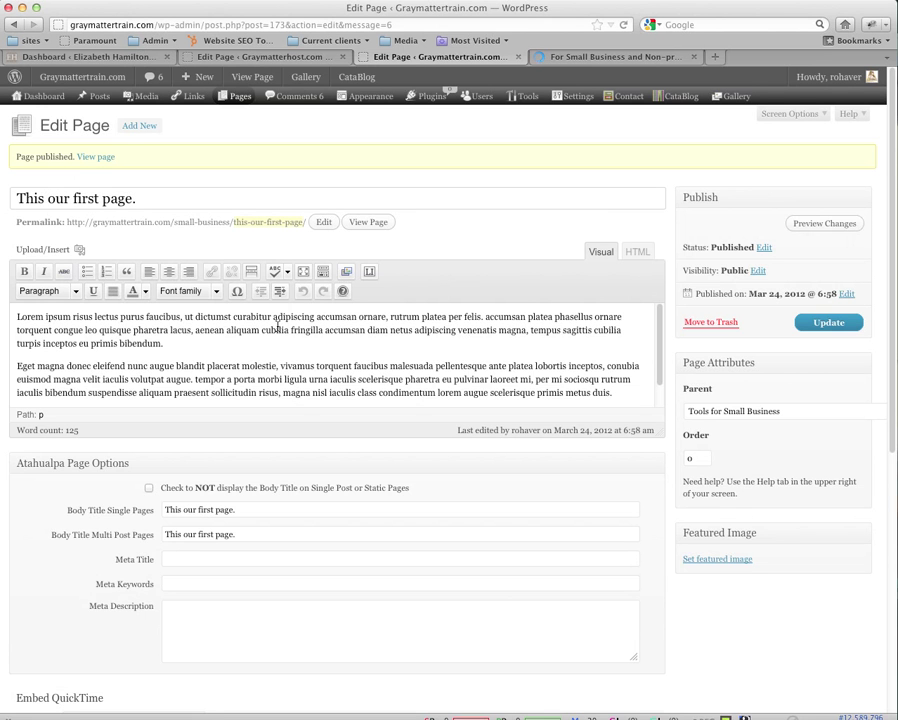
Step: Look through the fonts available for the page's body text without applying one
{"action": "left_click", "coordinate": [218, 292]}
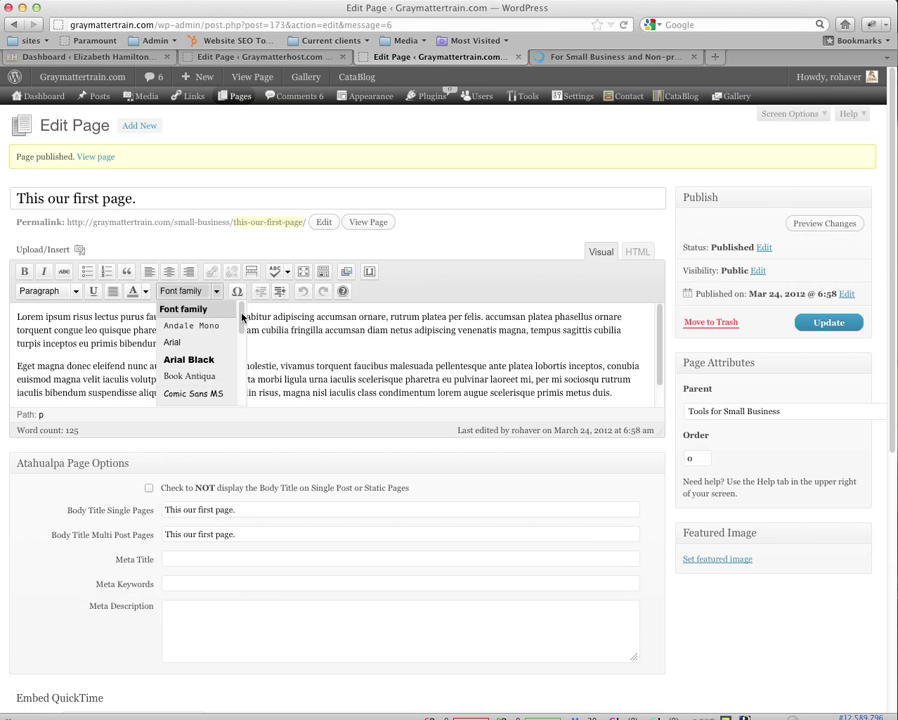
{"action": "scroll", "coordinate": [234, 362], "scroll_direction": "down", "scroll_amount": 3}
{"action": "scroll", "coordinate": [232, 383], "scroll_direction": "down", "scroll_amount": 3}
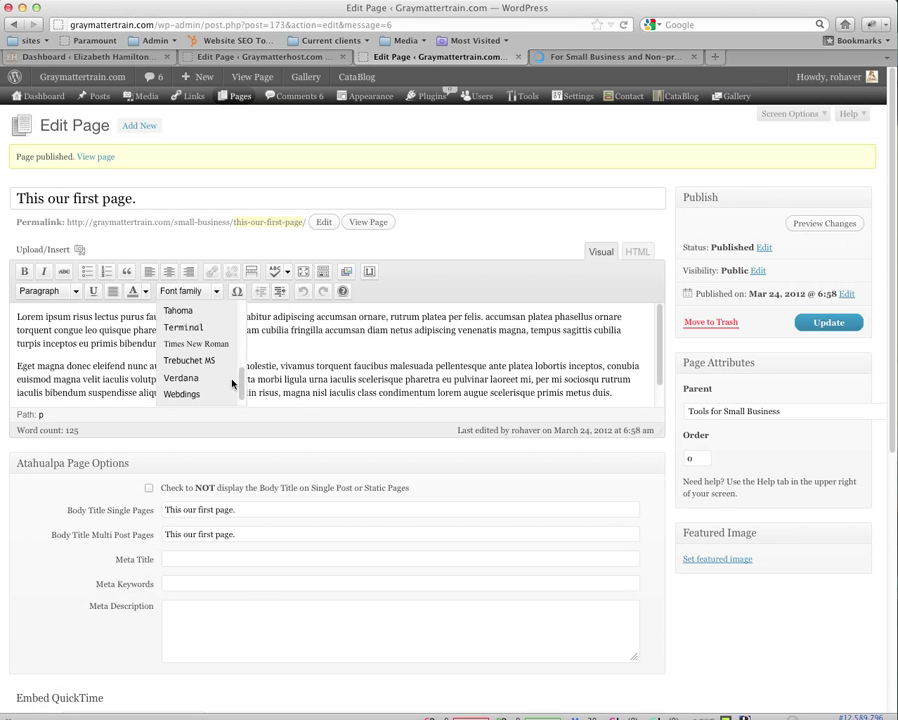
{"action": "scroll", "coordinate": [234, 382], "scroll_direction": "up", "scroll_amount": 6}
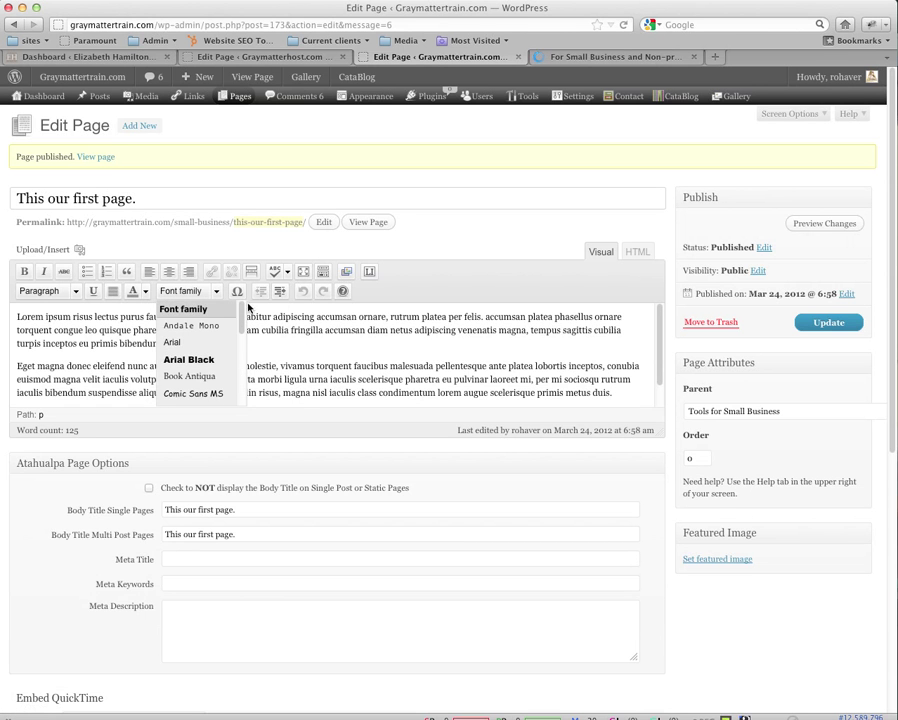
{"action": "left_click", "coordinate": [344, 330]}
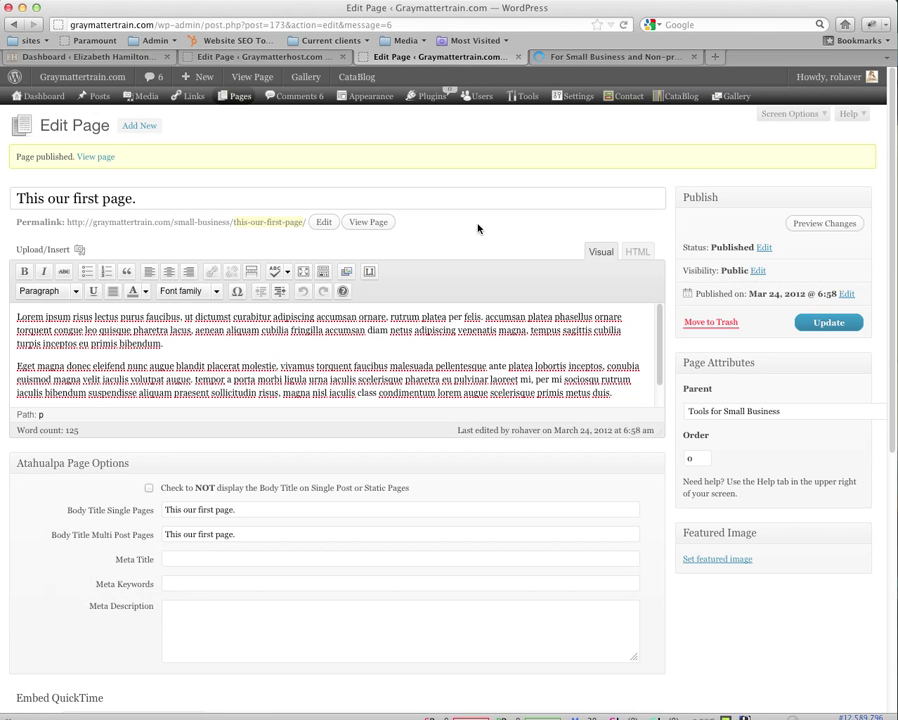
Step: View the published page on the site and start a new post from there
{"action": "left_click", "coordinate": [369, 223]}
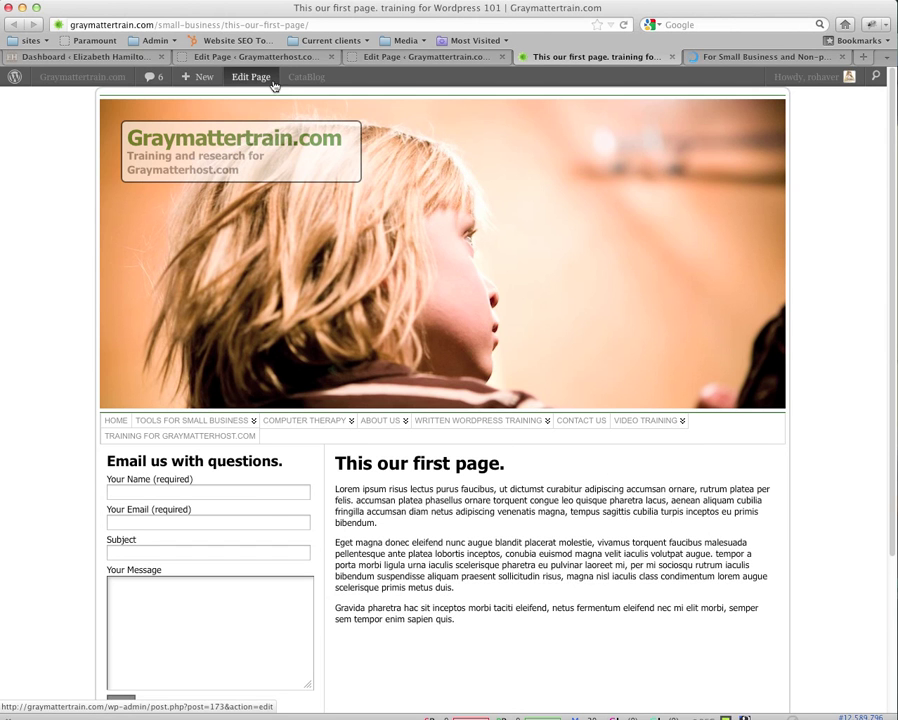
{"action": "mouse_move", "coordinate": [200, 78]}
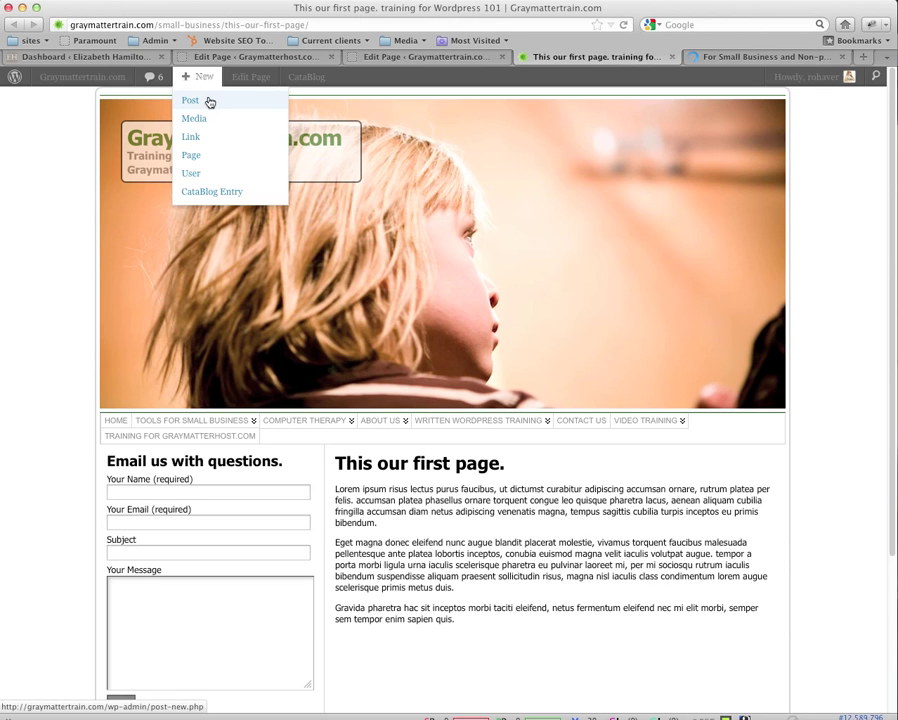
{"action": "left_click", "coordinate": [209, 101]}
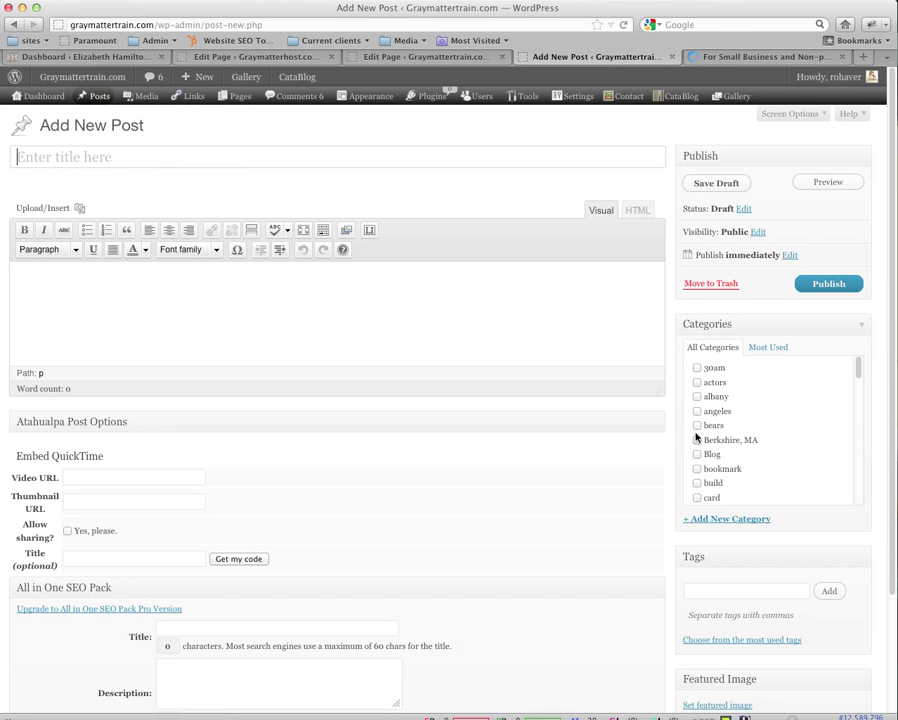
Step: Look through the full list of categories available for the new post
{"action": "scroll", "coordinate": [764, 396], "scroll_direction": "down", "scroll_amount": 3}
{"action": "scroll", "coordinate": [764, 396], "scroll_direction": "down", "scroll_amount": 10}
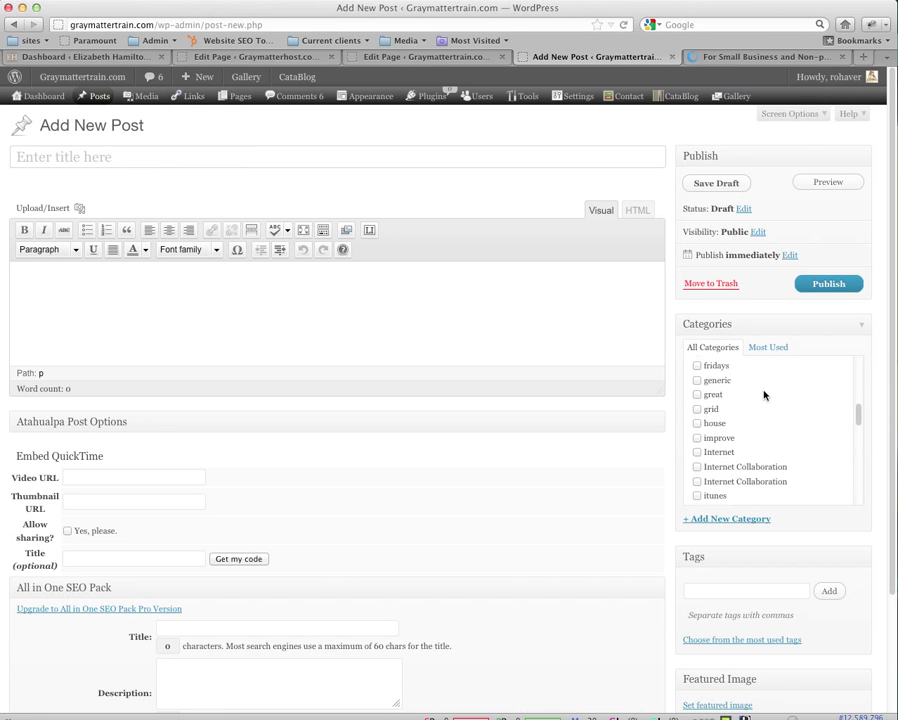
{"action": "scroll", "coordinate": [764, 396], "scroll_direction": "down", "scroll_amount": 2}
{"action": "scroll", "coordinate": [764, 396], "scroll_direction": "up", "scroll_amount": 10}
{"action": "scroll", "coordinate": [764, 396], "scroll_direction": "up", "scroll_amount": 4}
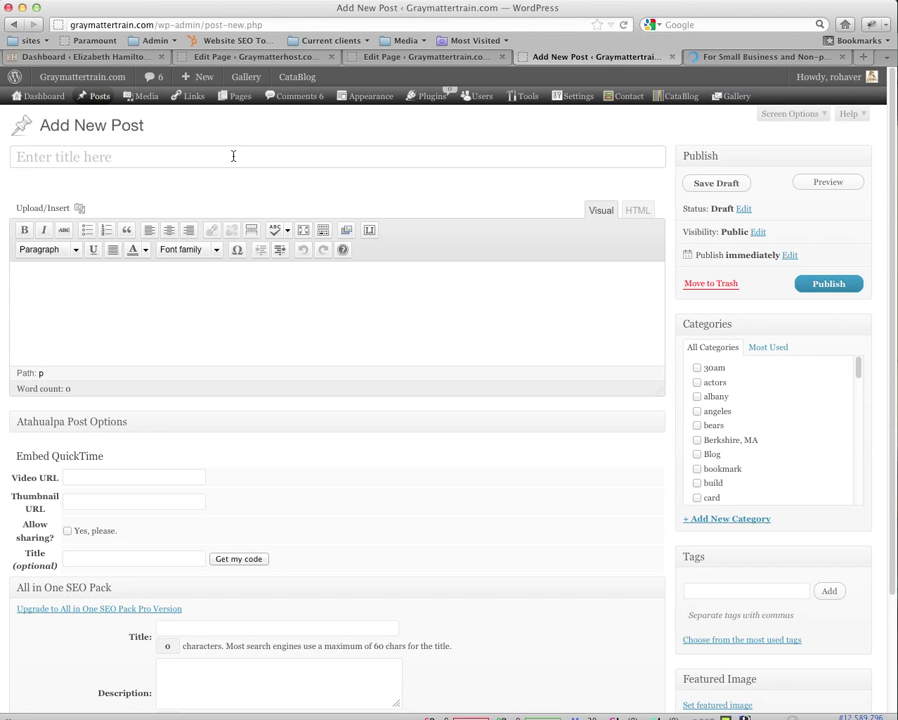
Step: Title the post "this is my training post." and insert 125 words of Lorem Ipsum text as its body
{"action": "type", "text": "this is "}
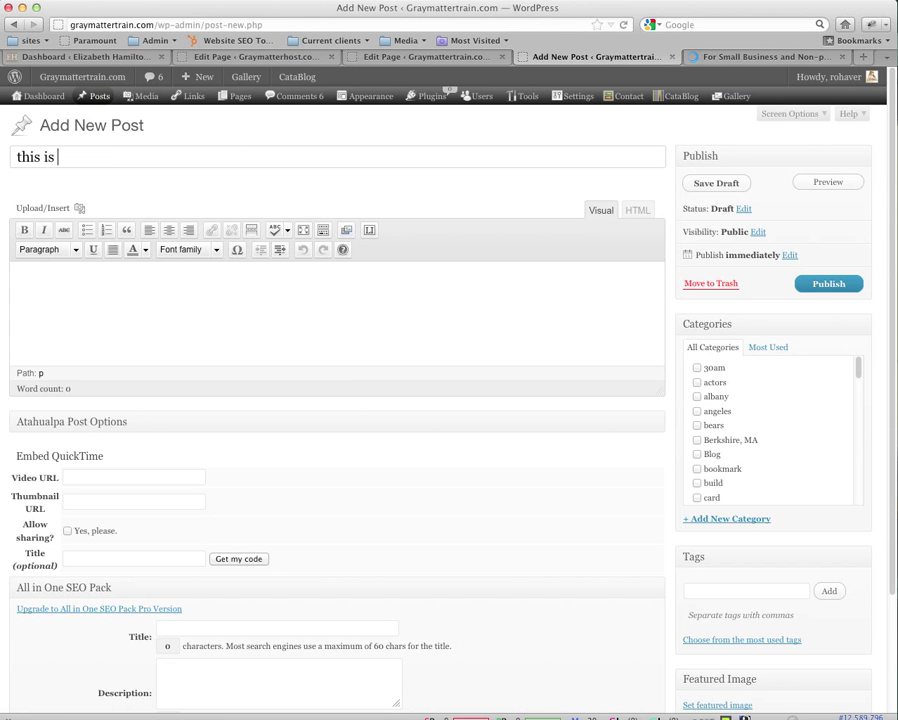
{"action": "type", "text": "my training post."}
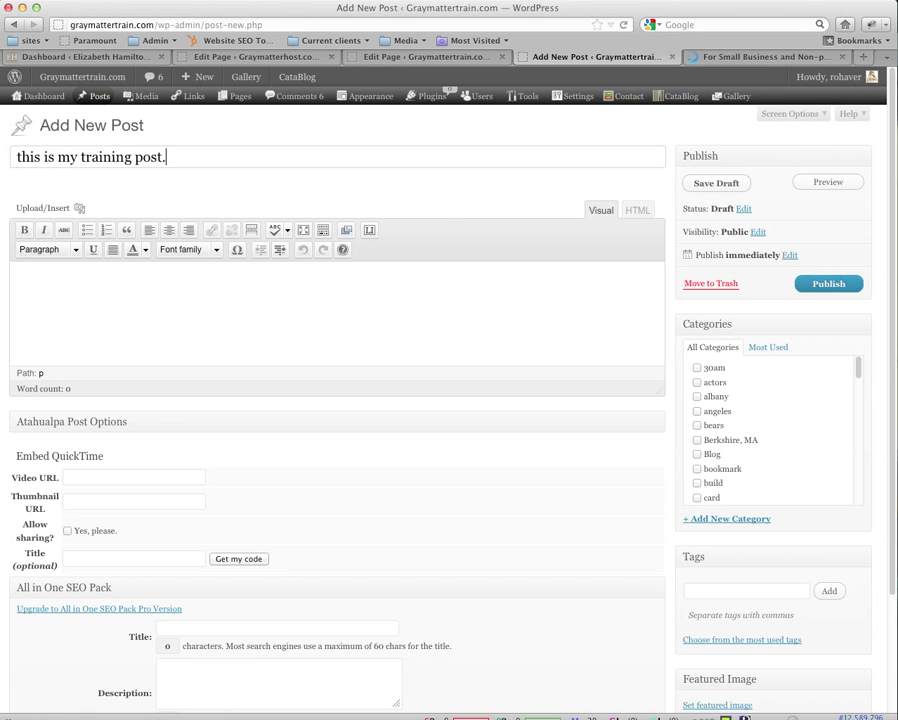
{"action": "left_click", "coordinate": [408, 308]}
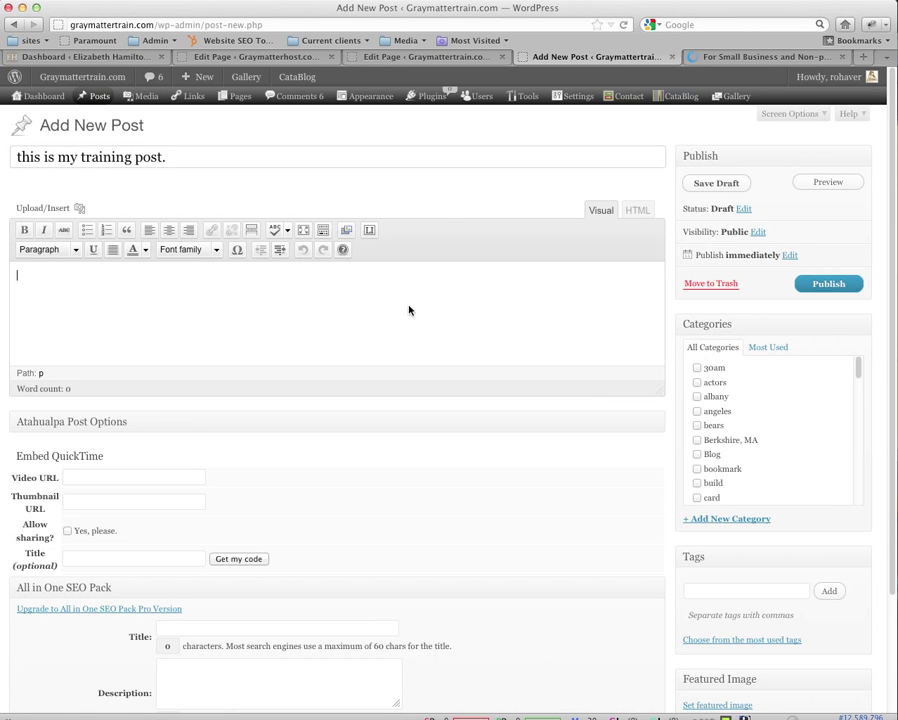
{"action": "left_click", "coordinate": [375, 237]}
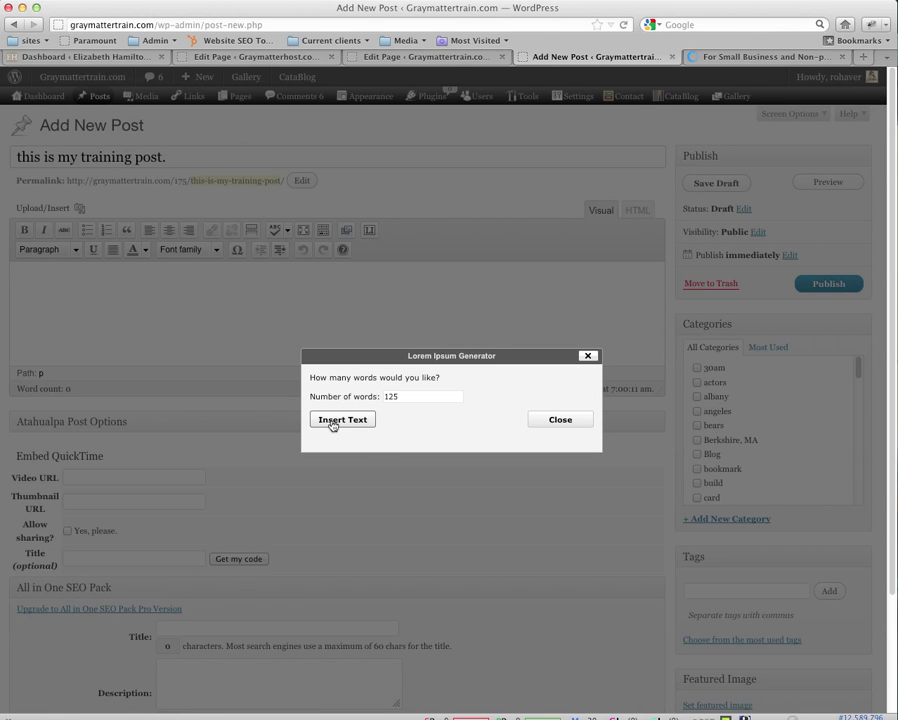
{"action": "left_click", "coordinate": [341, 419]}
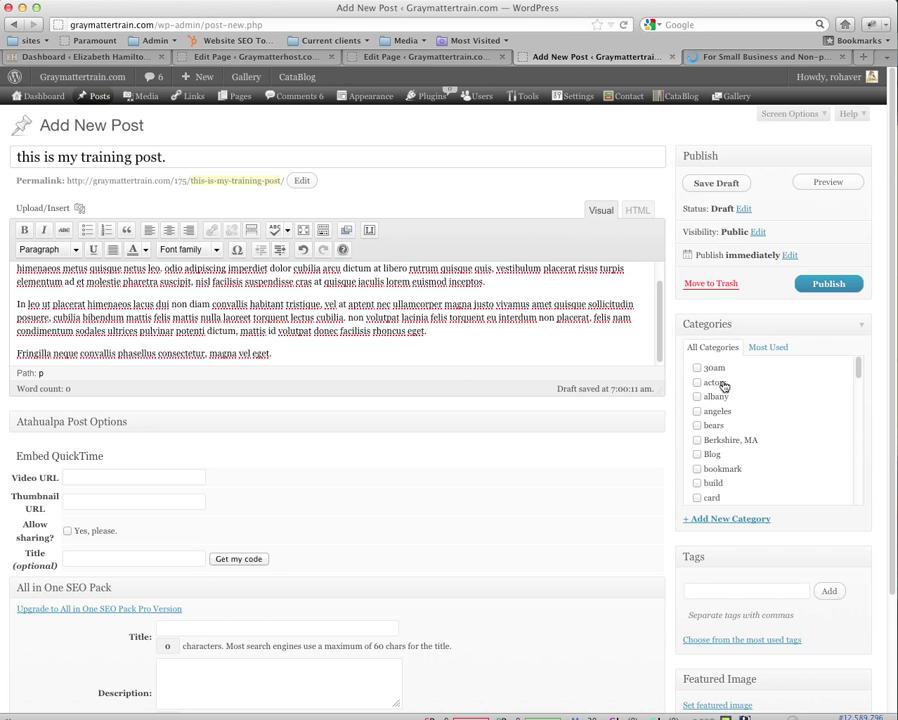
Step: Assign the post to the categories build, teach and train
{"action": "scroll", "coordinate": [770, 422], "scroll_direction": "down", "scroll_amount": 2}
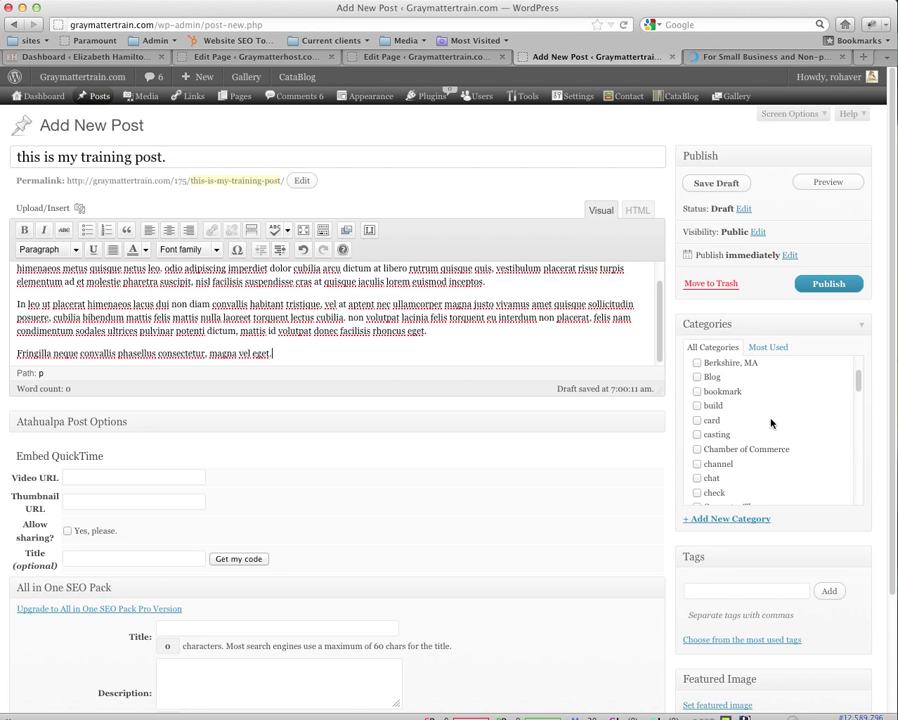
{"action": "left_click", "coordinate": [697, 405]}
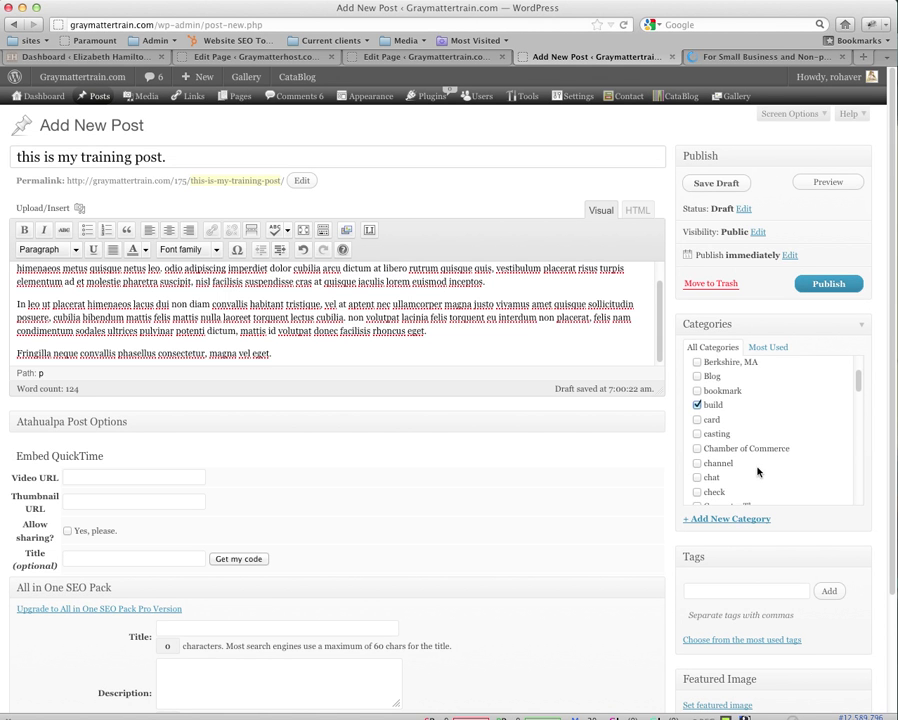
{"action": "scroll", "coordinate": [758, 472], "scroll_direction": "down", "scroll_amount": 3}
{"action": "scroll", "coordinate": [758, 472], "scroll_direction": "down", "scroll_amount": 5}
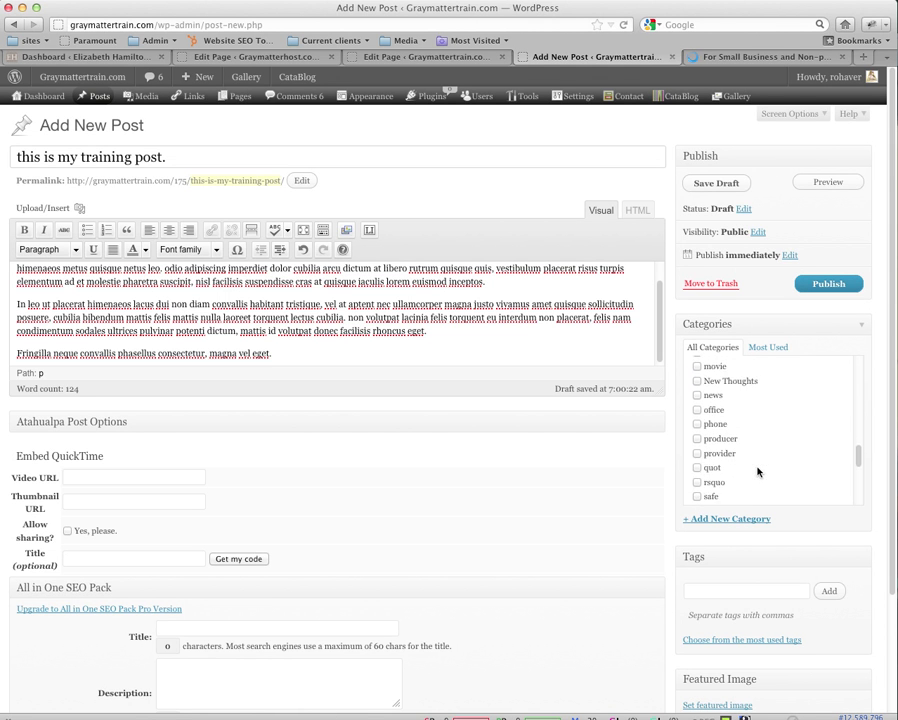
{"action": "scroll", "coordinate": [758, 472], "scroll_direction": "down", "scroll_amount": 5}
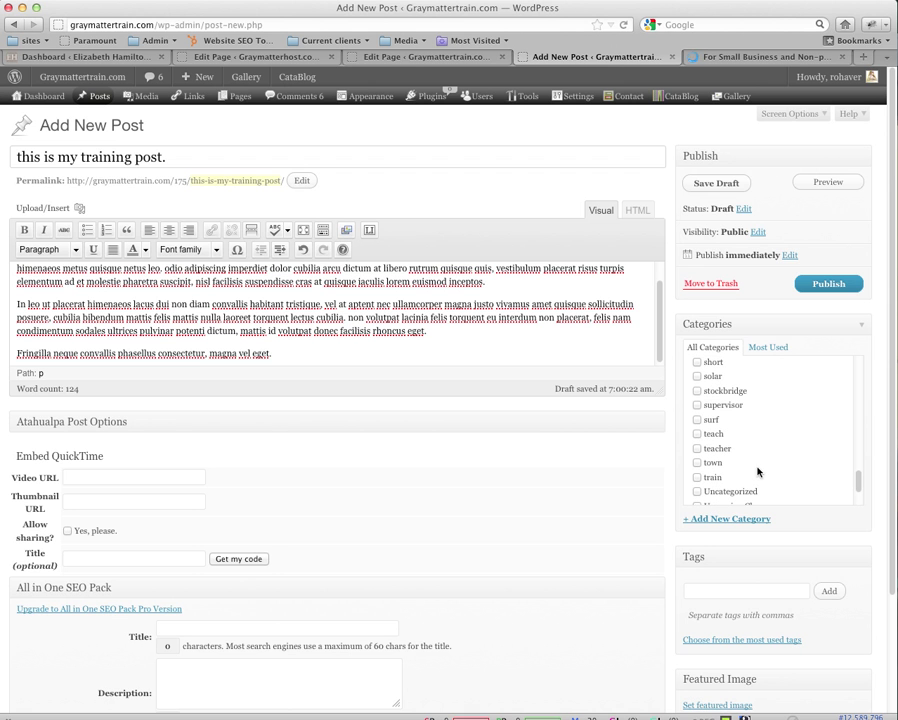
{"action": "left_click", "coordinate": [697, 435]}
{"action": "left_click", "coordinate": [697, 477]}
Step: Publish the post and view it on the site down to its comment area
{"action": "scroll", "coordinate": [587, 626], "scroll_direction": "down", "scroll_amount": 3}
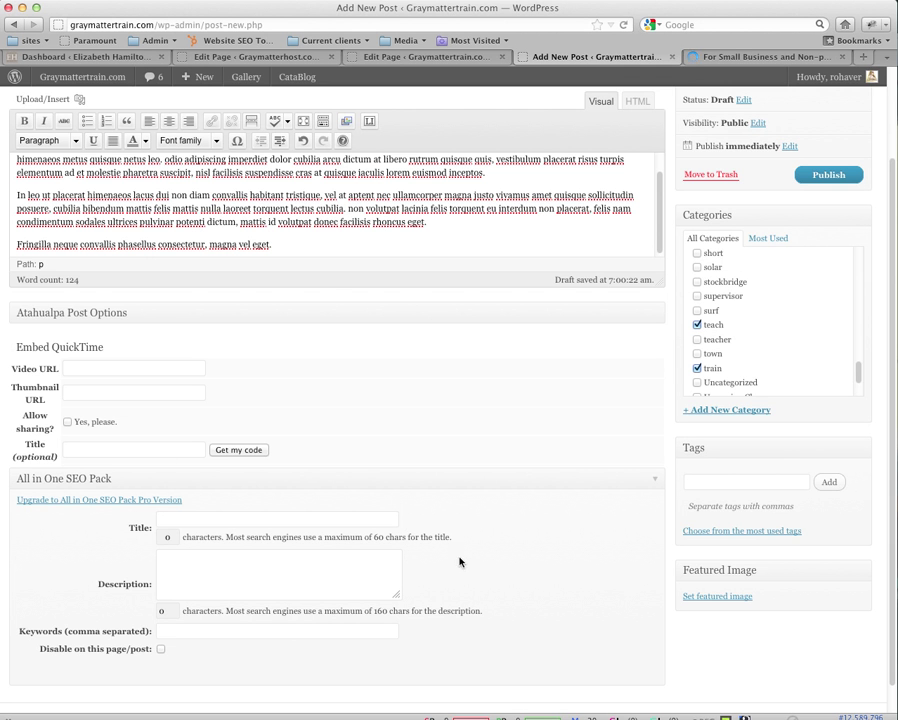
{"action": "scroll", "coordinate": [608, 486], "scroll_direction": "up", "scroll_amount": 3}
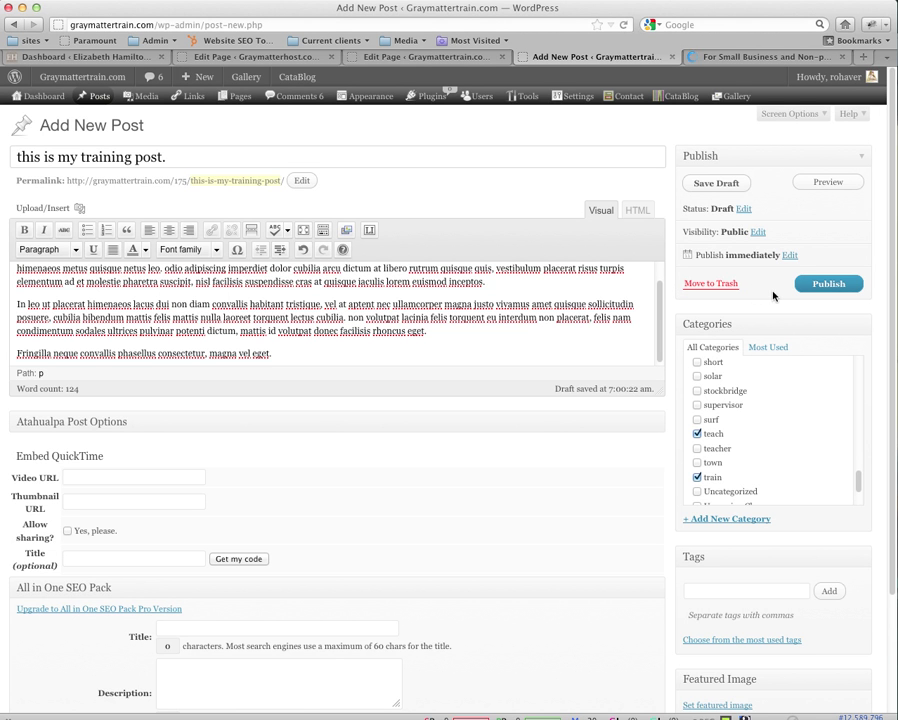
{"action": "left_click", "coordinate": [827, 285]}
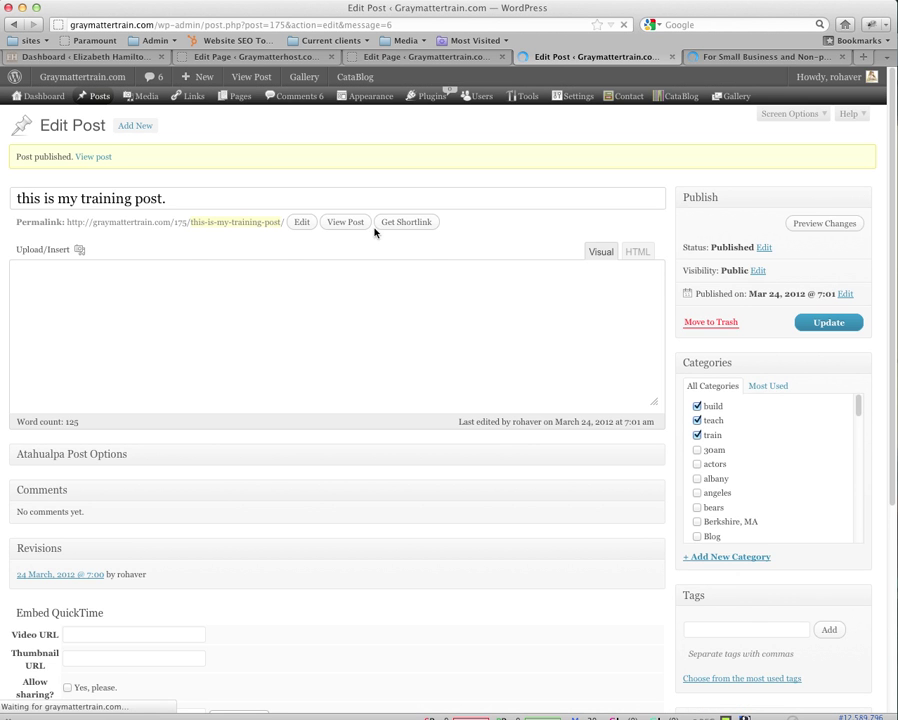
{"action": "left_click", "coordinate": [340, 227]}
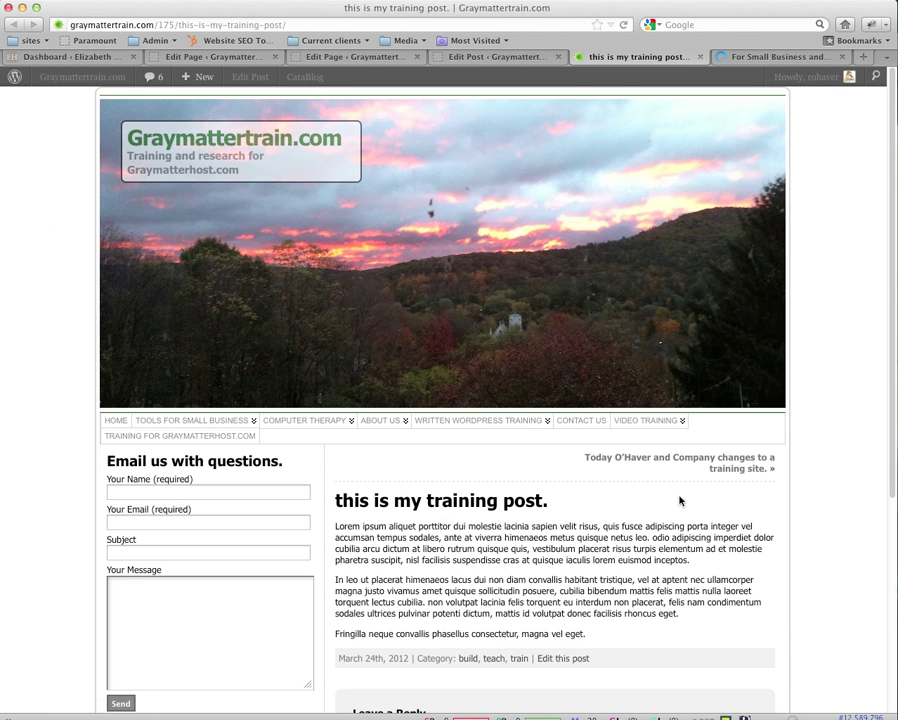
{"action": "scroll", "coordinate": [678, 497], "scroll_direction": "down", "scroll_amount": 5}
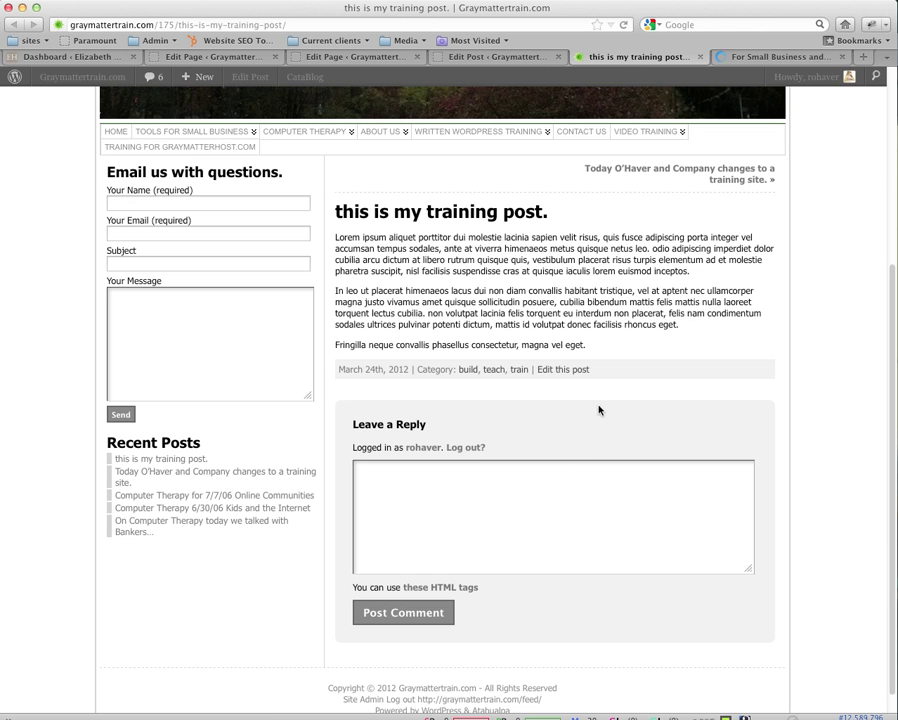
Step: Reopen the training post for editing and make the Discussion section visible in the editor
{"action": "left_click", "coordinate": [560, 371]}
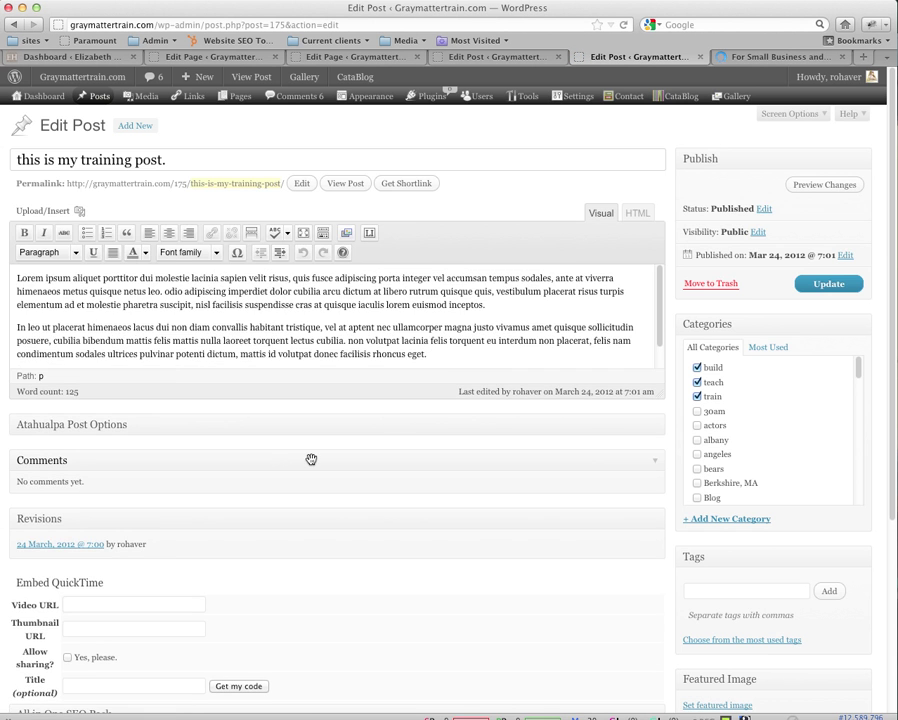
{"action": "scroll", "coordinate": [311, 459], "scroll_direction": "down", "scroll_amount": 5}
{"action": "scroll", "coordinate": [310, 450], "scroll_direction": "up", "scroll_amount": 5}
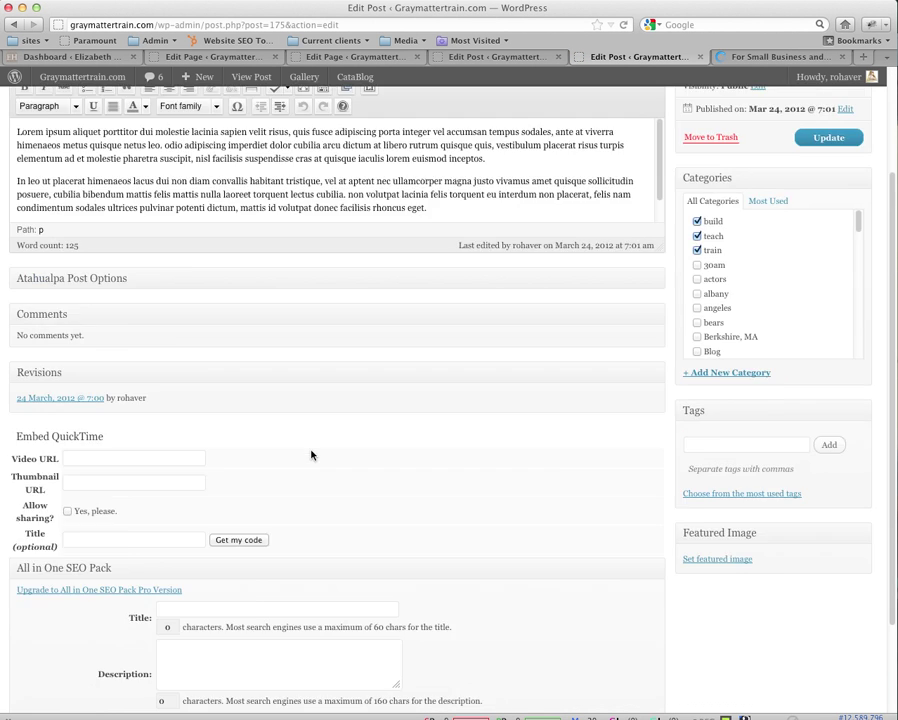
{"action": "scroll", "coordinate": [311, 451], "scroll_direction": "down", "scroll_amount": 4}
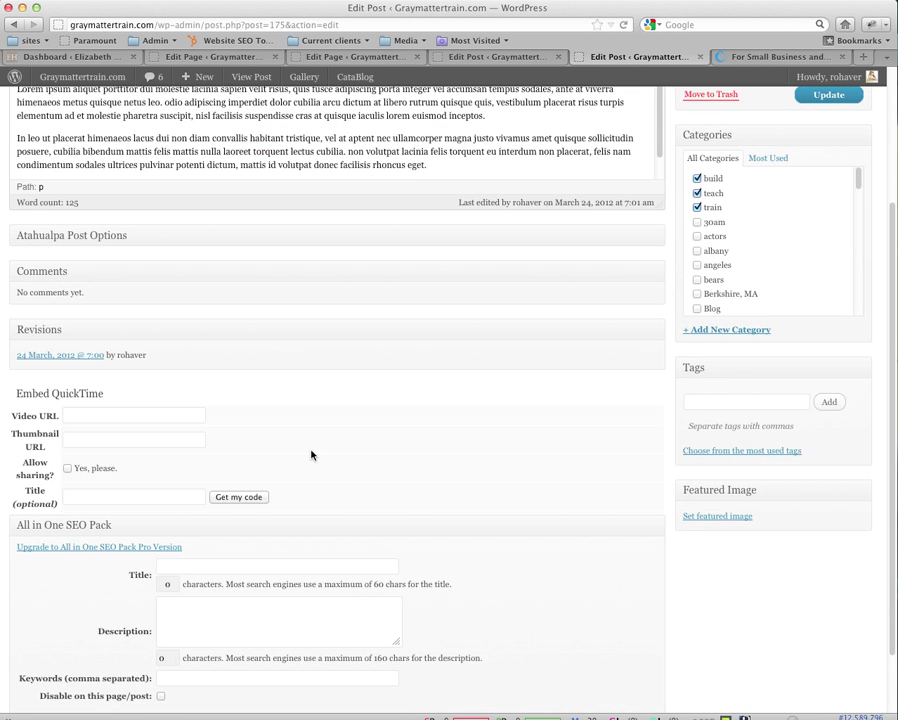
{"action": "scroll", "coordinate": [311, 455], "scroll_direction": "up", "scroll_amount": 4}
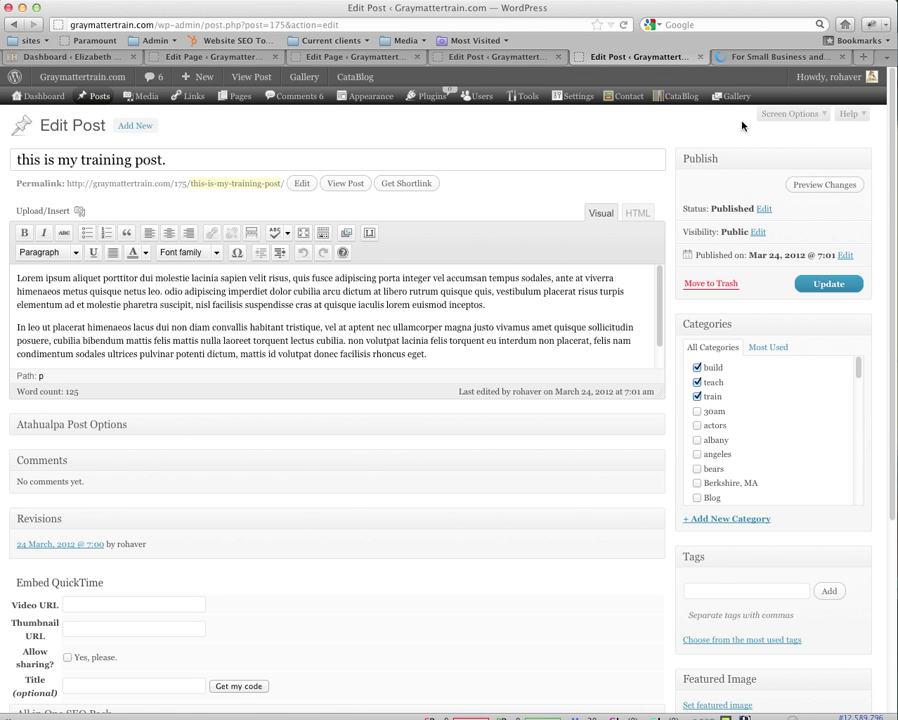
{"action": "left_click", "coordinate": [794, 116]}
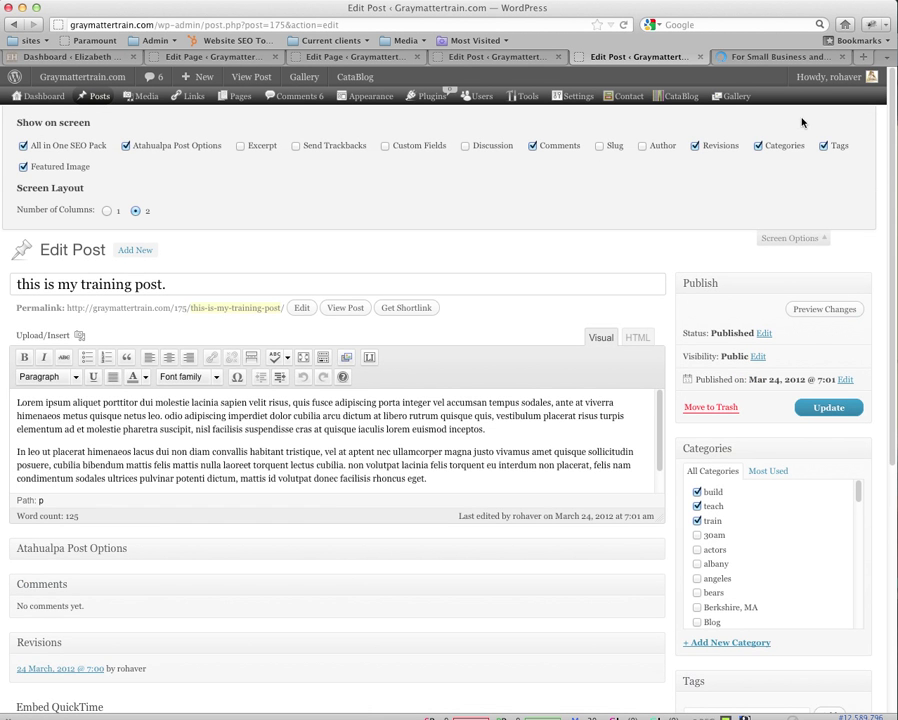
{"action": "right_click", "coordinate": [465, 149]}
{"action": "key", "text": "Escape"}
{"action": "left_click", "coordinate": [465, 148]}
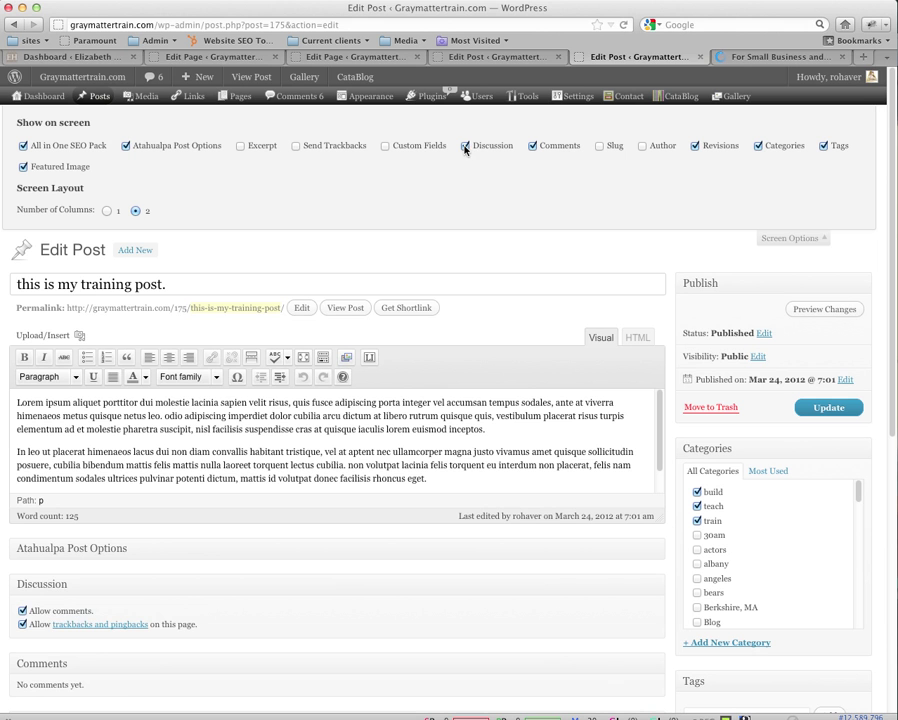
Step: Disallow comments on the training post, leaving trackbacks and pingbacks allowed, and update it
{"action": "left_click", "coordinate": [22, 612]}
{"action": "left_click", "coordinate": [820, 239]}
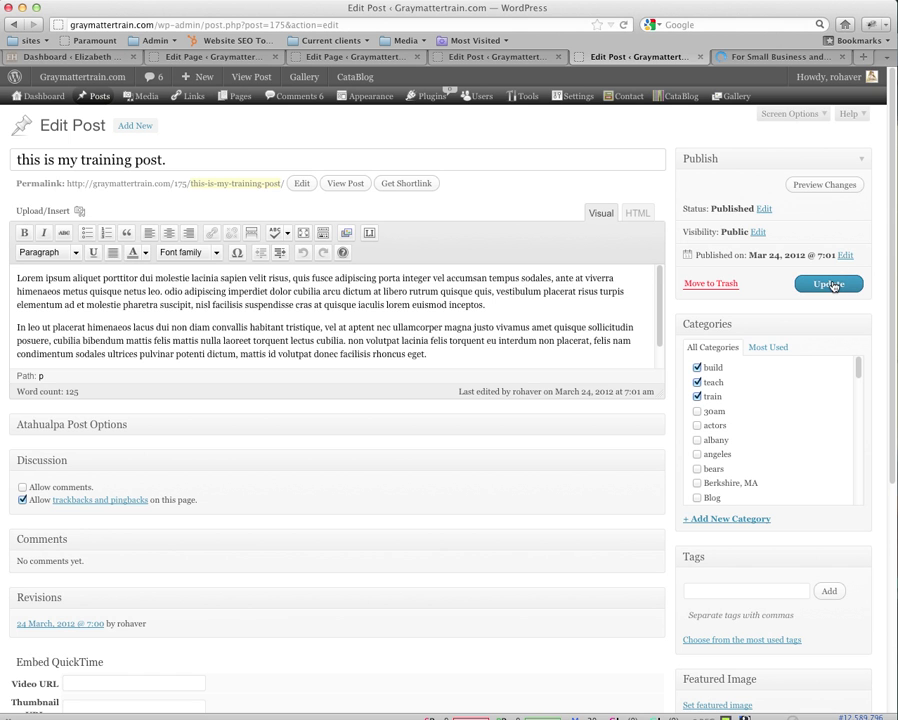
{"action": "left_click", "coordinate": [829, 284]}
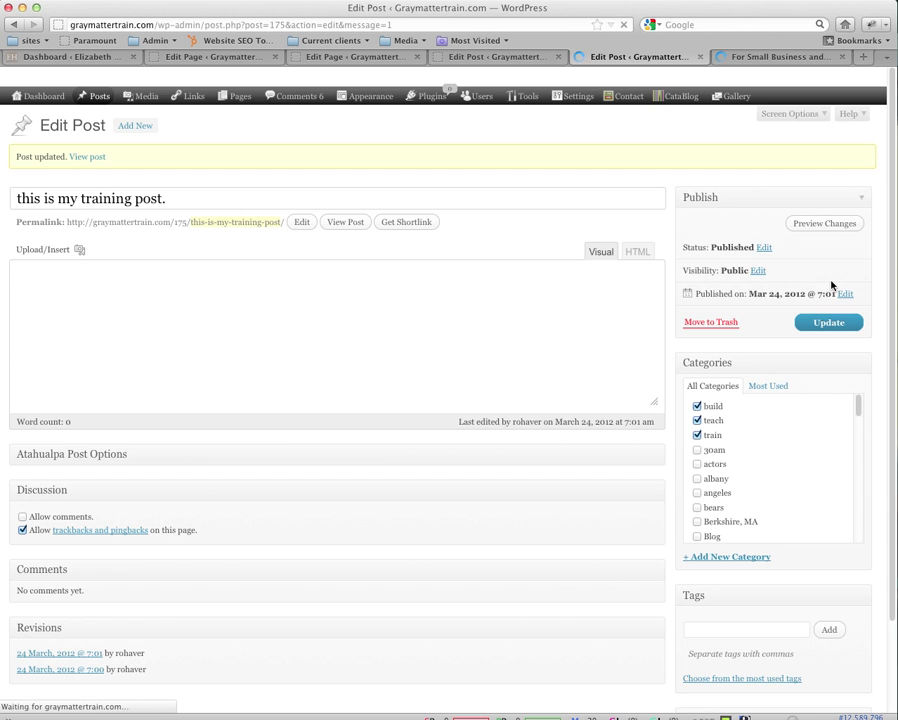
Step: View the updated post on the site down to its comment area, closing the separate For Small Business page
{"action": "left_click", "coordinate": [344, 222]}
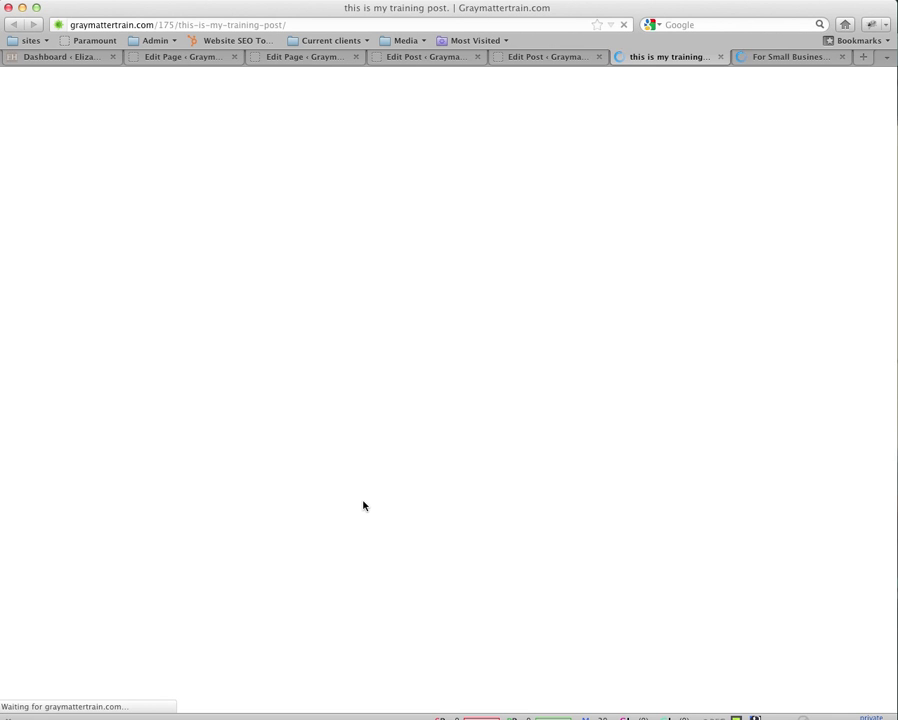
{"action": "left_click", "coordinate": [842, 56]}
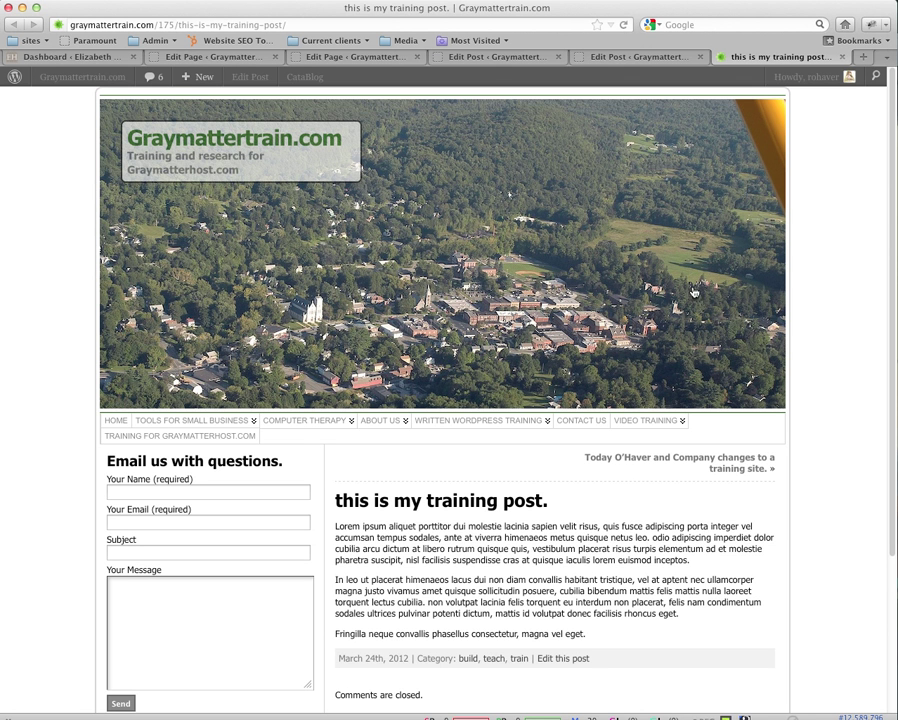
{"action": "scroll", "coordinate": [450, 400], "scroll_direction": "down", "scroll_amount": 3}
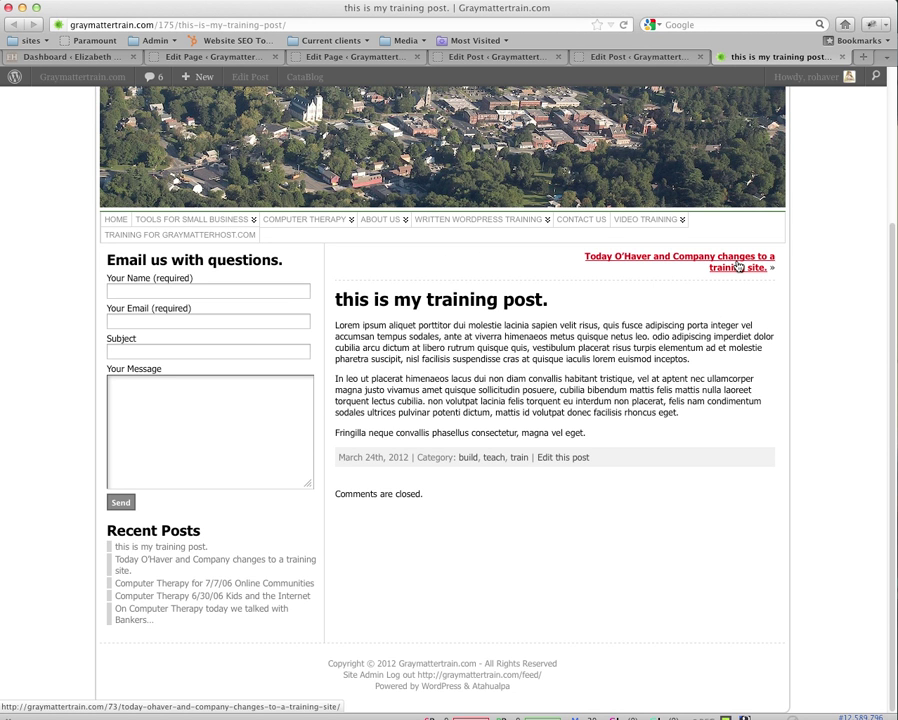
Step: Open the adjacent post about the change to a training site and look through it to its end
{"action": "left_click", "coordinate": [738, 266]}
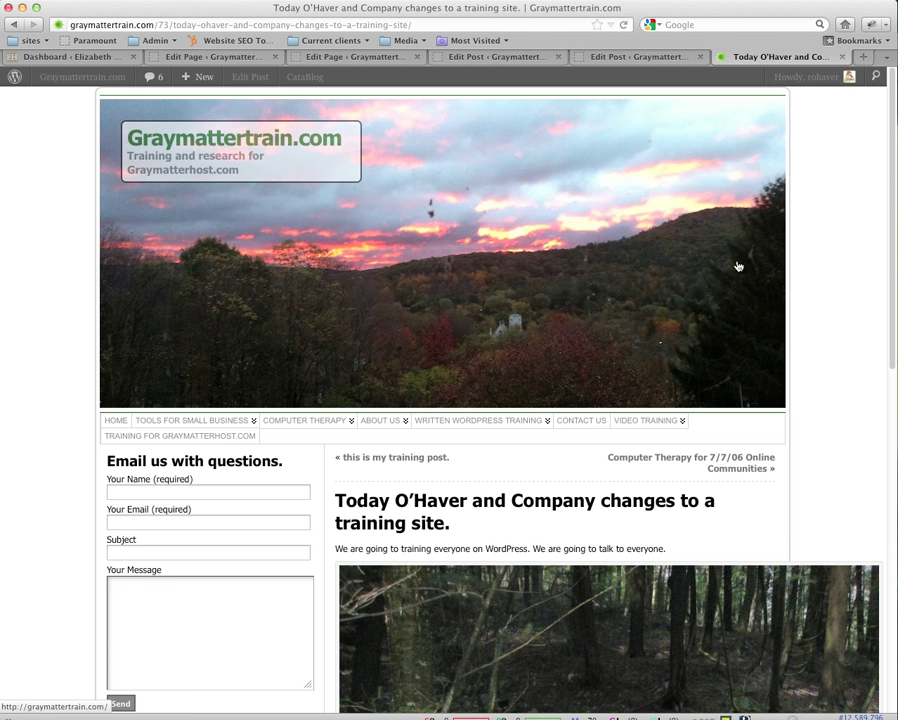
{"action": "scroll", "coordinate": [679, 465], "scroll_direction": "down", "scroll_amount": 10}
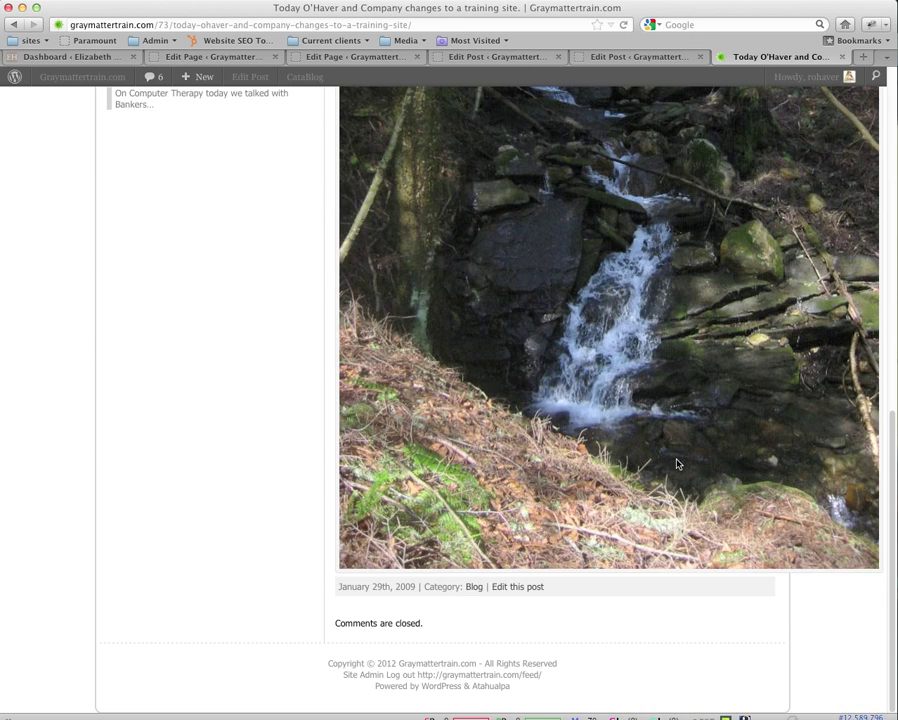
{"action": "scroll", "coordinate": [676, 463], "scroll_direction": "up", "scroll_amount": 8}
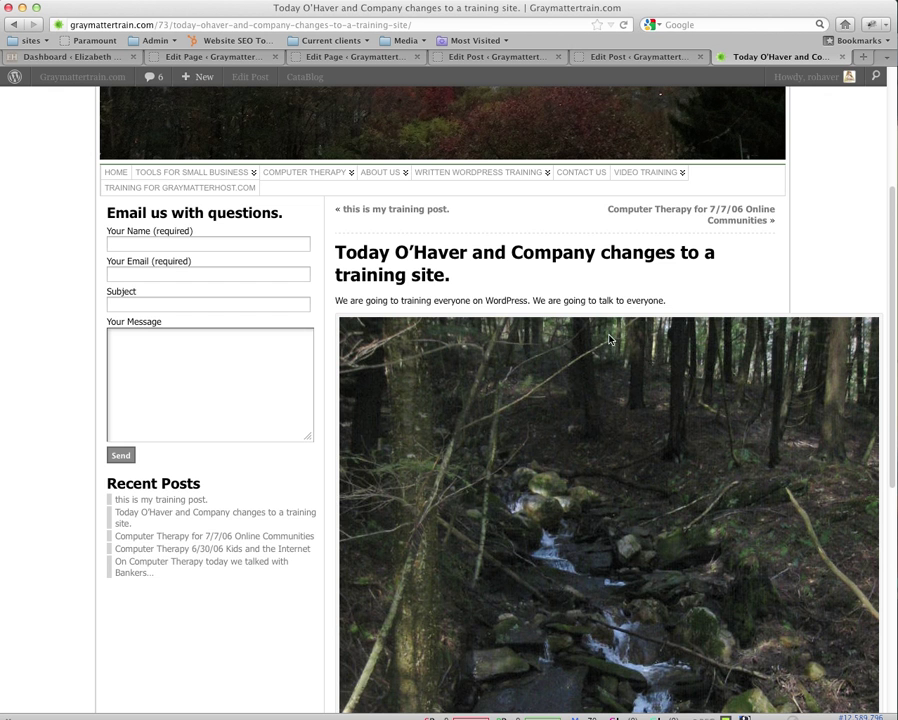
{"action": "scroll", "coordinate": [778, 275], "scroll_direction": "up", "scroll_amount": 5}
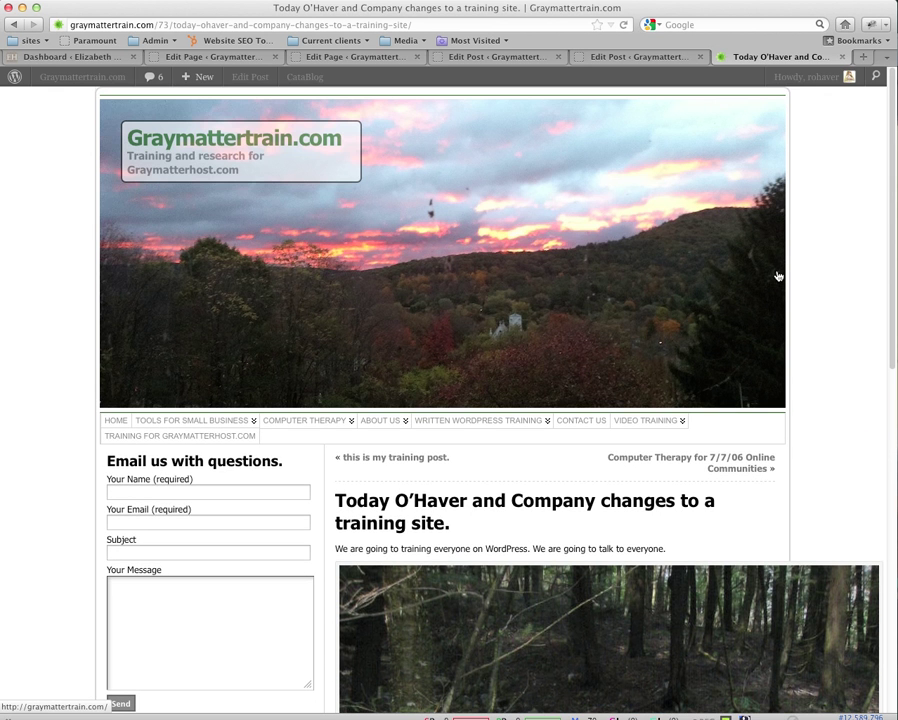